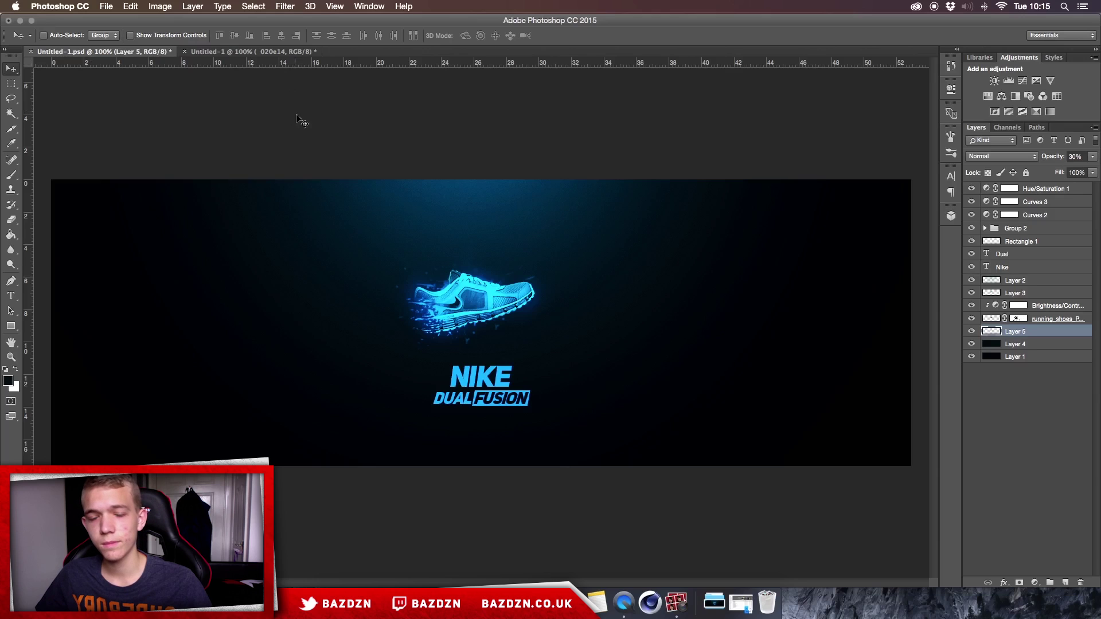
Step: Switch to the Untitled-1 swatch document and review the 1500×500 New settings without creating a file
left_click(13, 68)
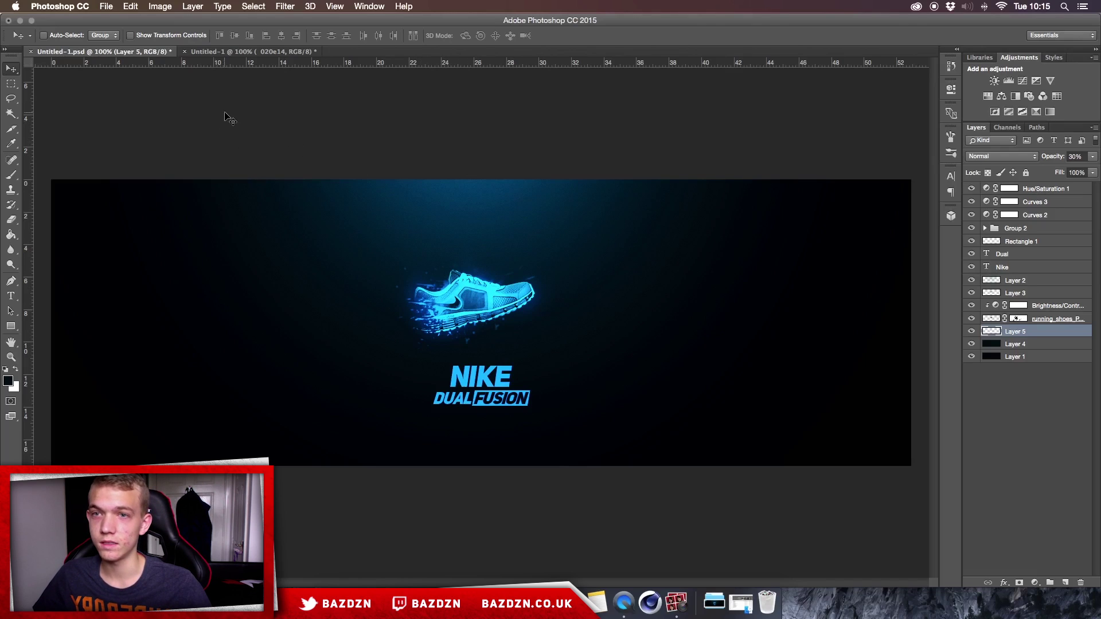
left_click(218, 52)
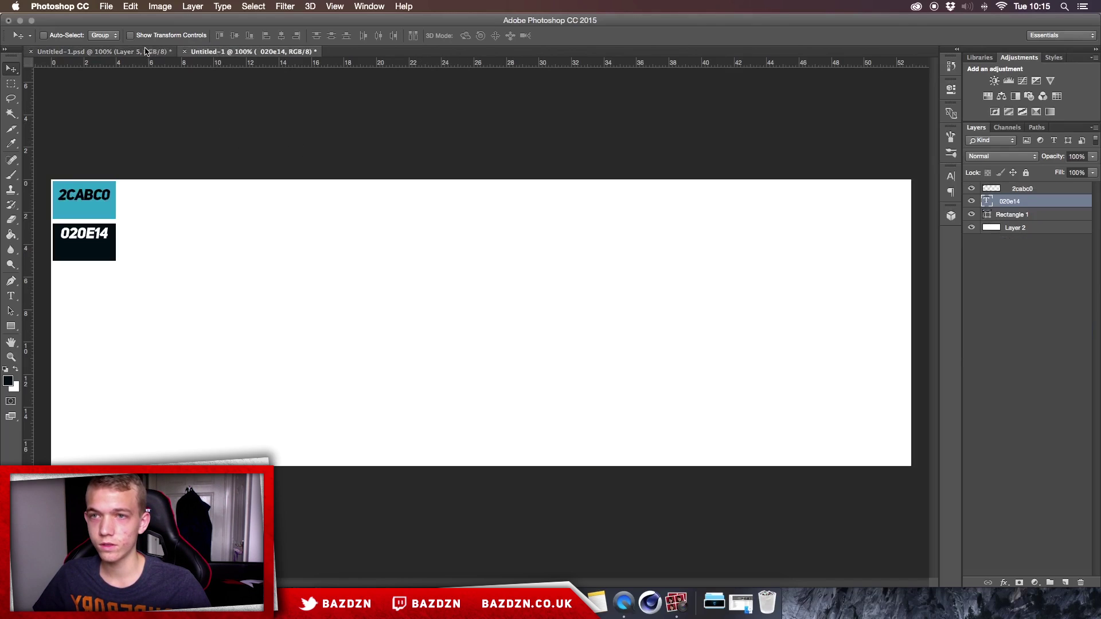
left_click(106, 7)
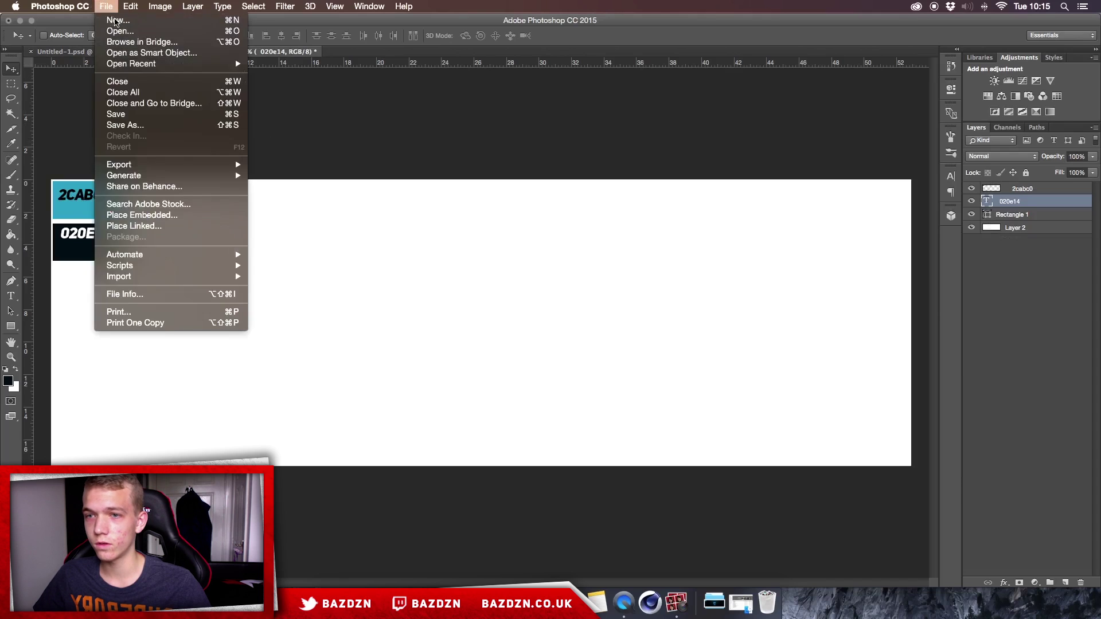
left_click(112, 17)
key("Tab")
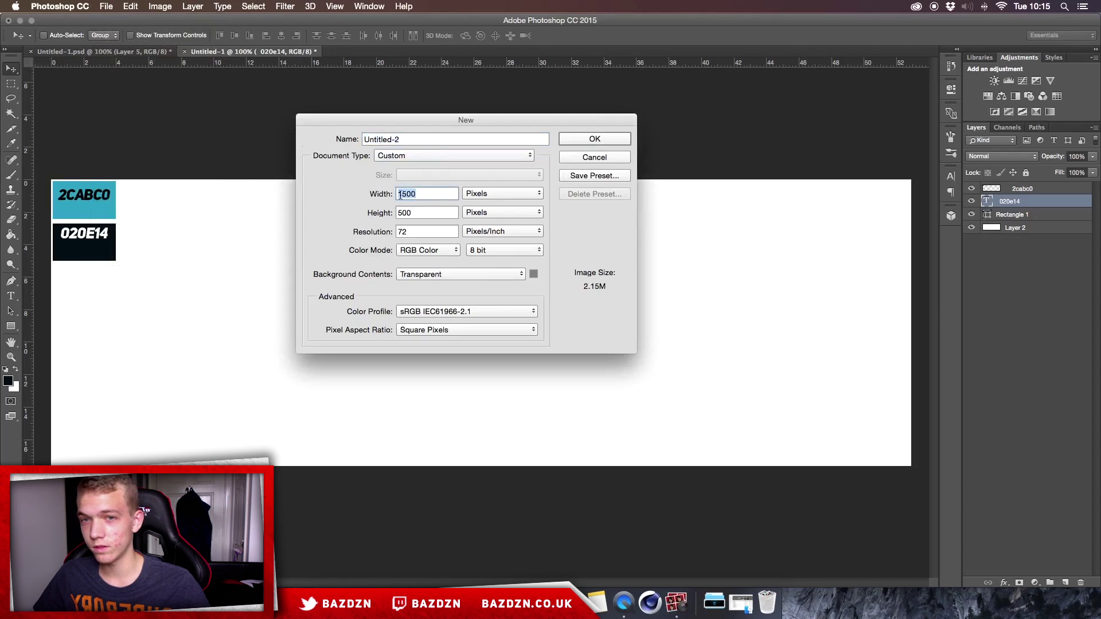
key("Tab")
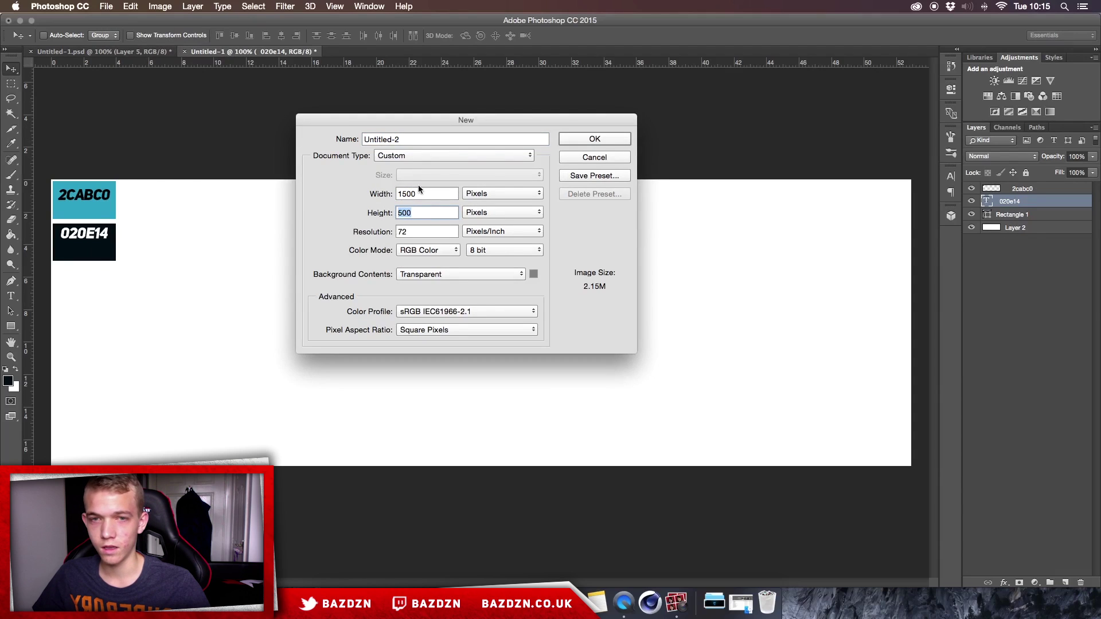
left_click(612, 157)
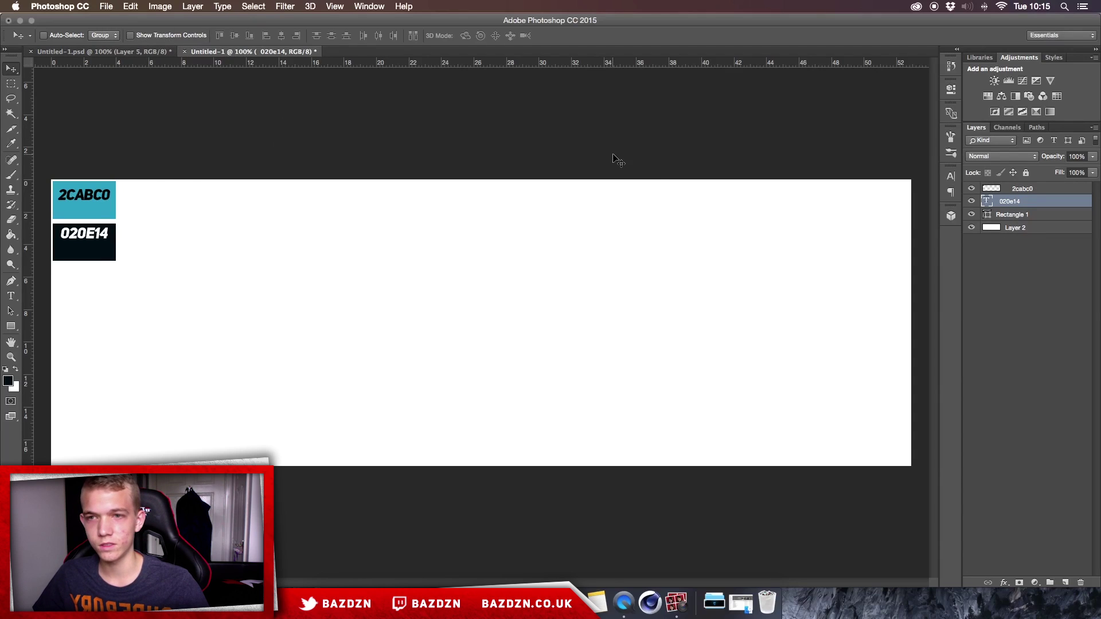
Step: Zoom in and back out, then select the white background Layer 2
key("super+plus")
key("super+minus")
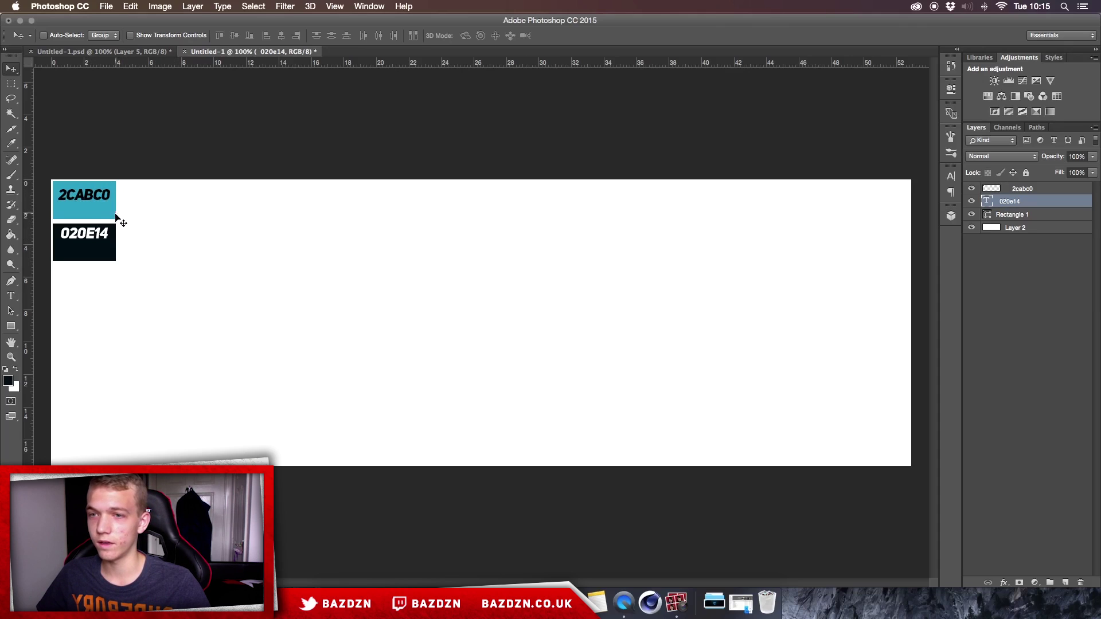
left_click(1044, 229)
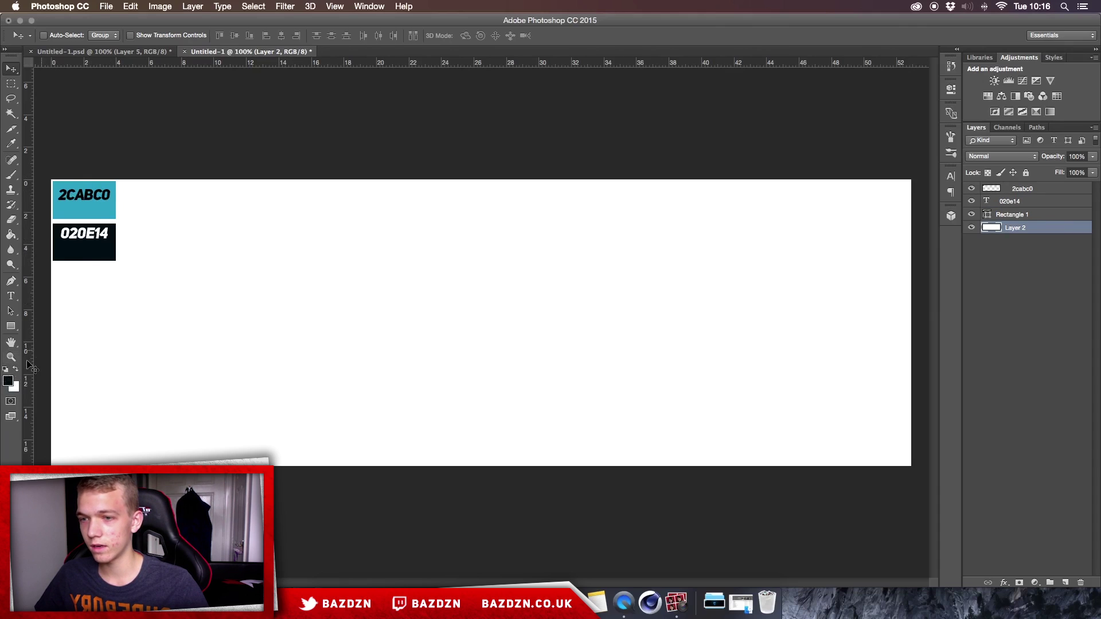
Step: Set the foreground colour to 020e14 and paint-bucket fill the white canvas with it
left_click(7, 381)
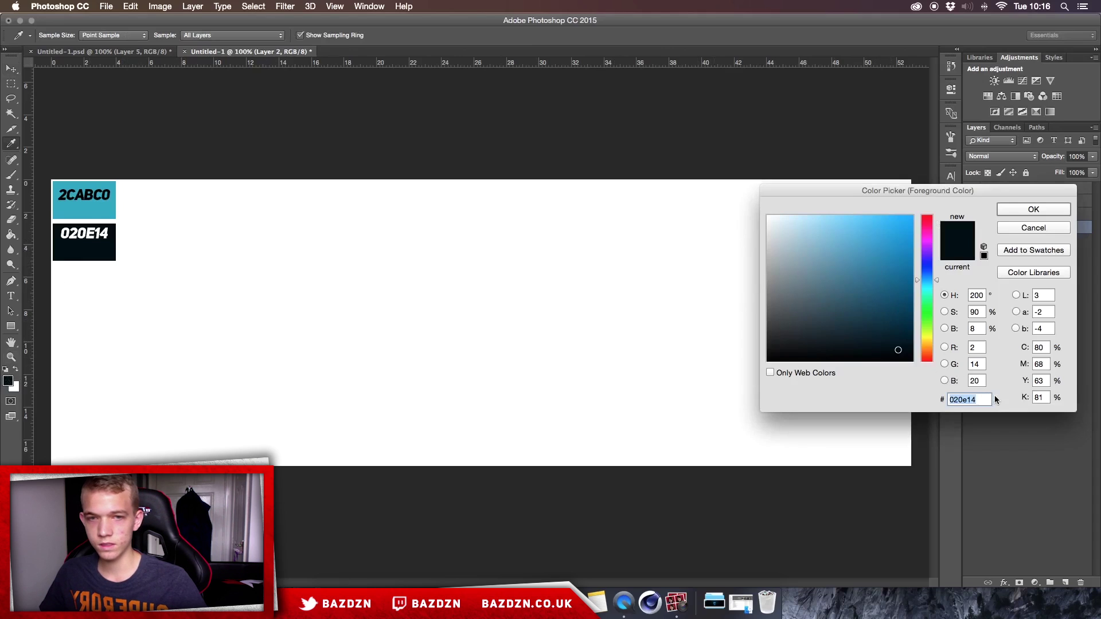
type("0")
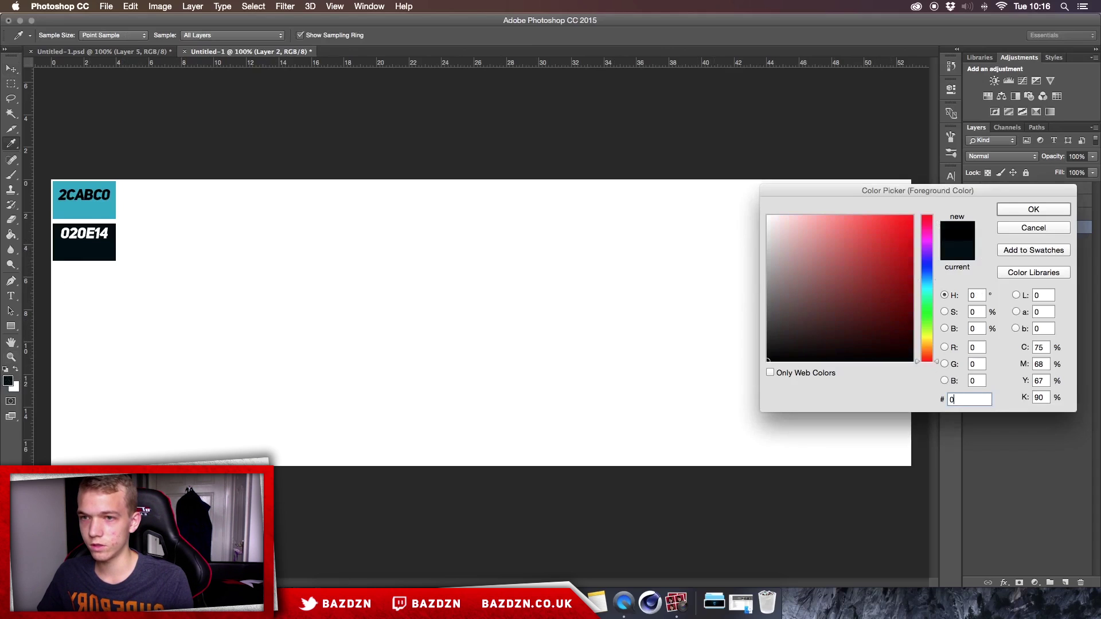
type("20")
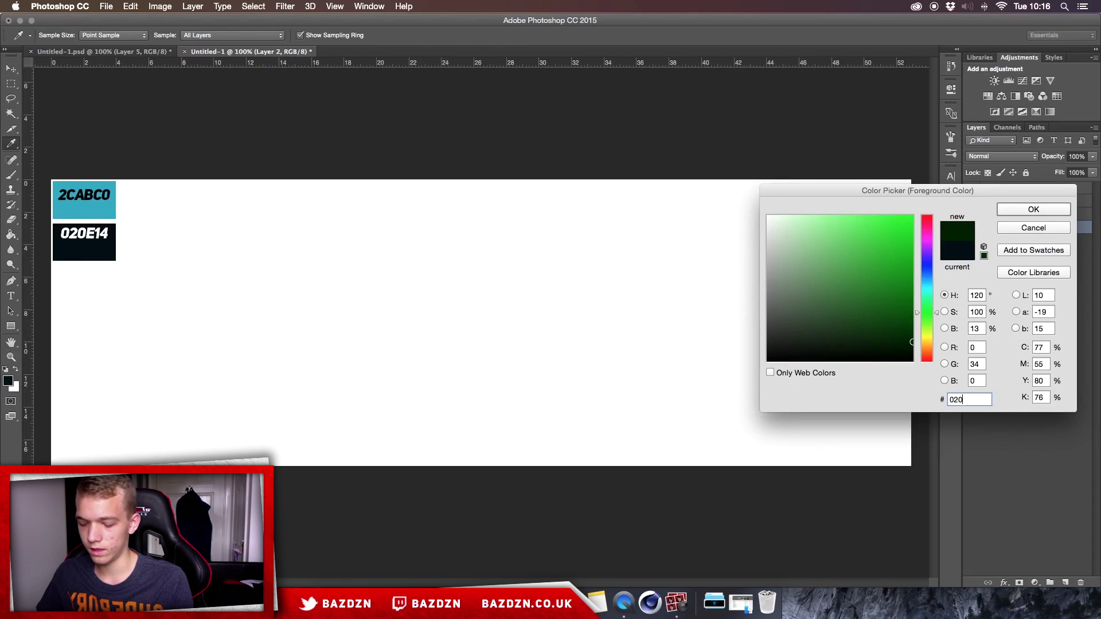
type("e14")
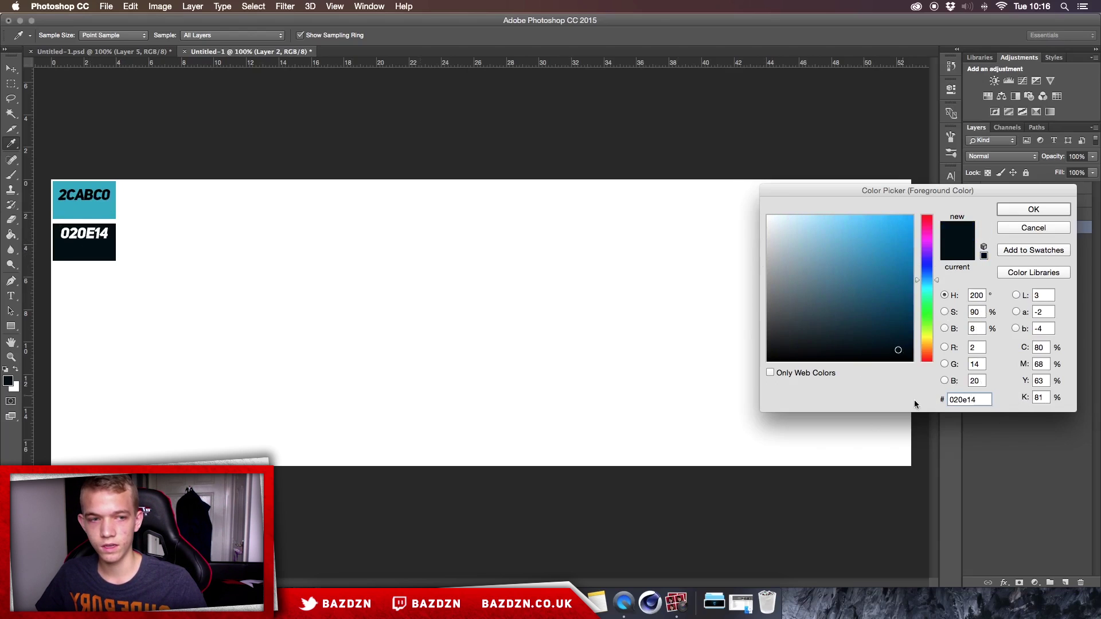
left_click(1013, 208)
key("v")
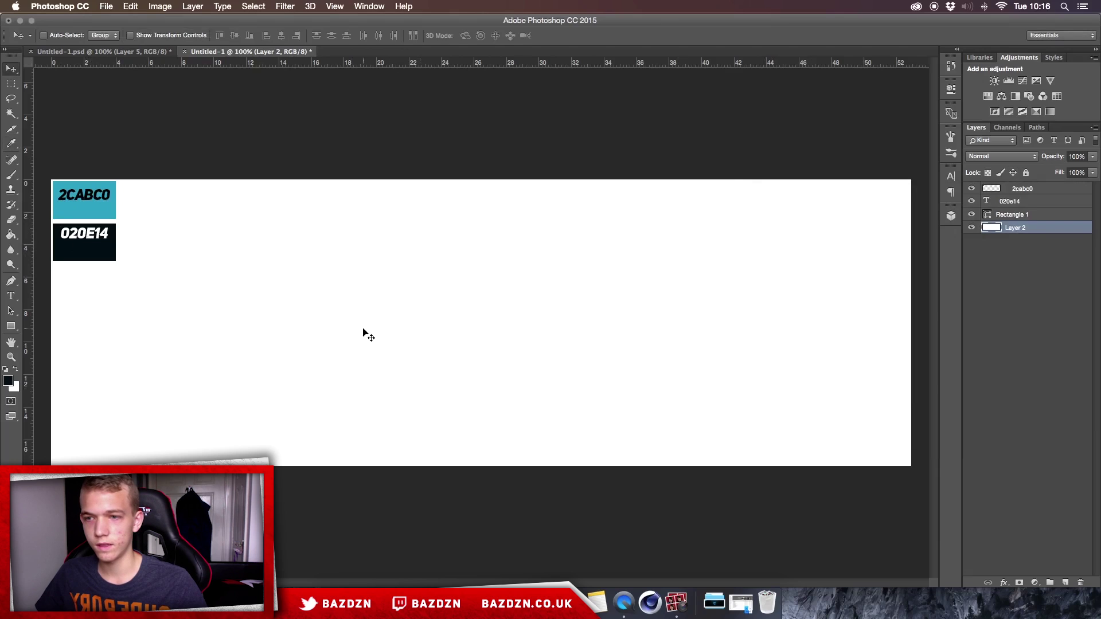
left_click(11, 235)
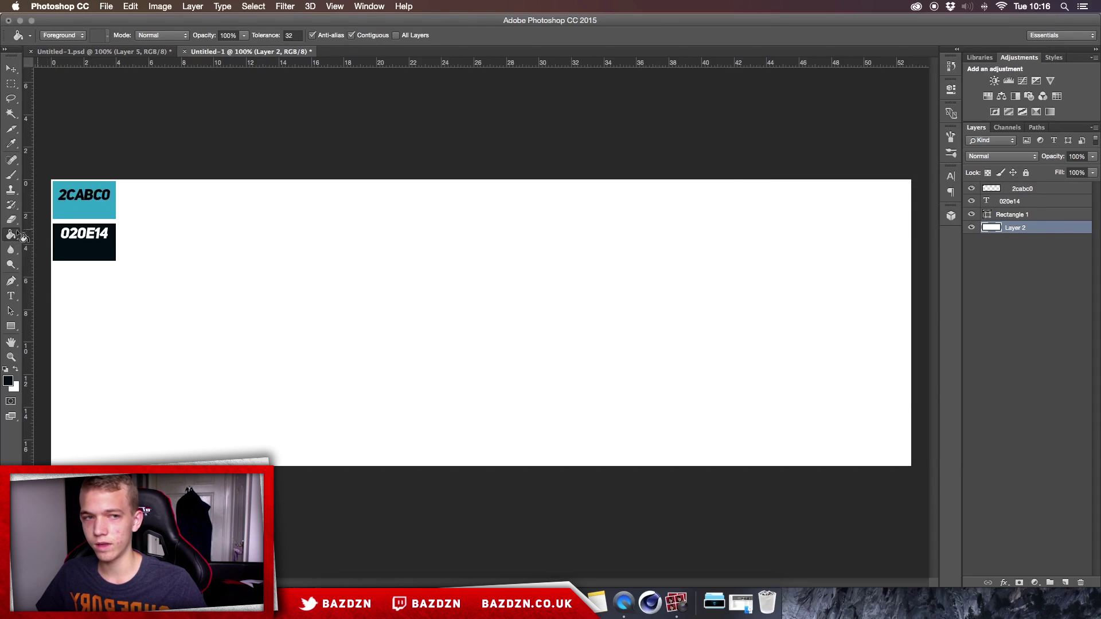
left_click(572, 267)
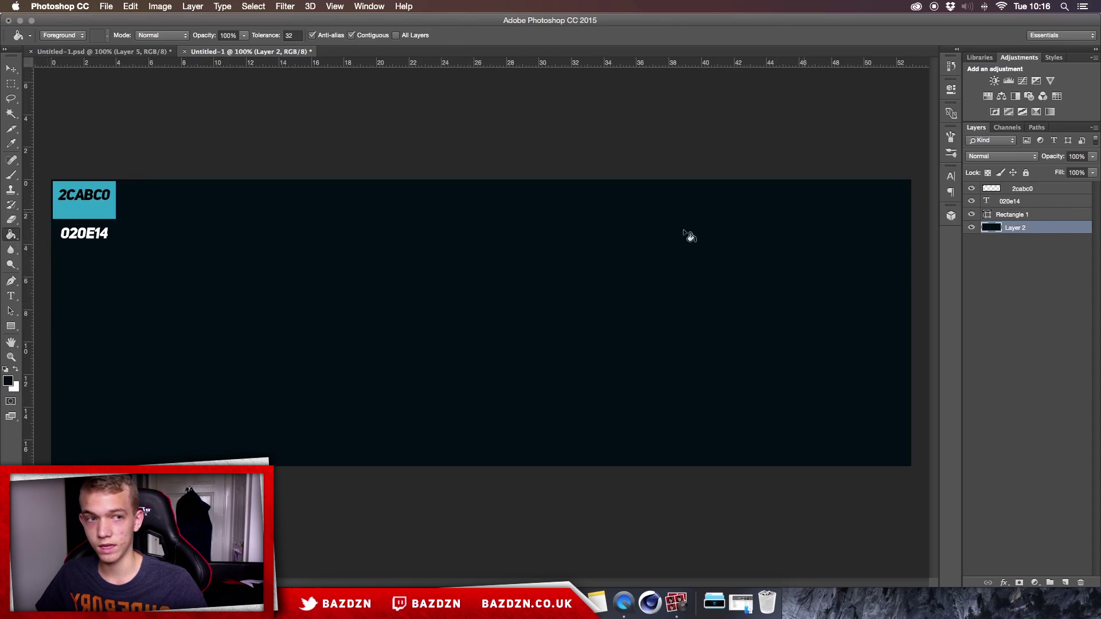
Step: Delete the 020e14 swatch layers and add a new empty layer above Layer 2
left_click(1043, 203)
key("BackSpace")
key("BackSpace")
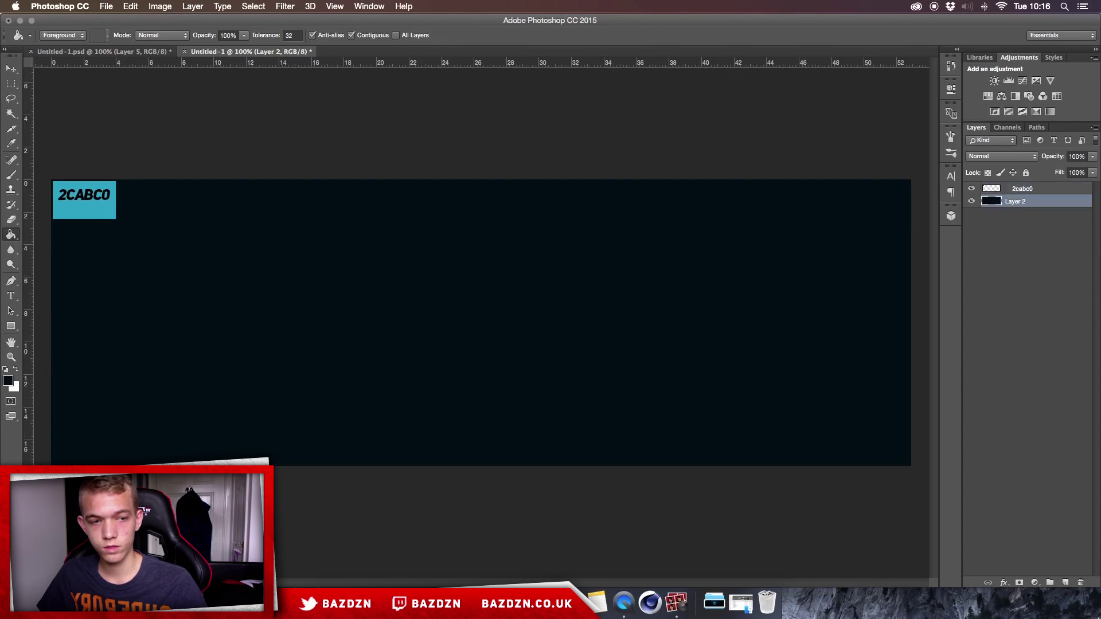
left_click(1065, 583)
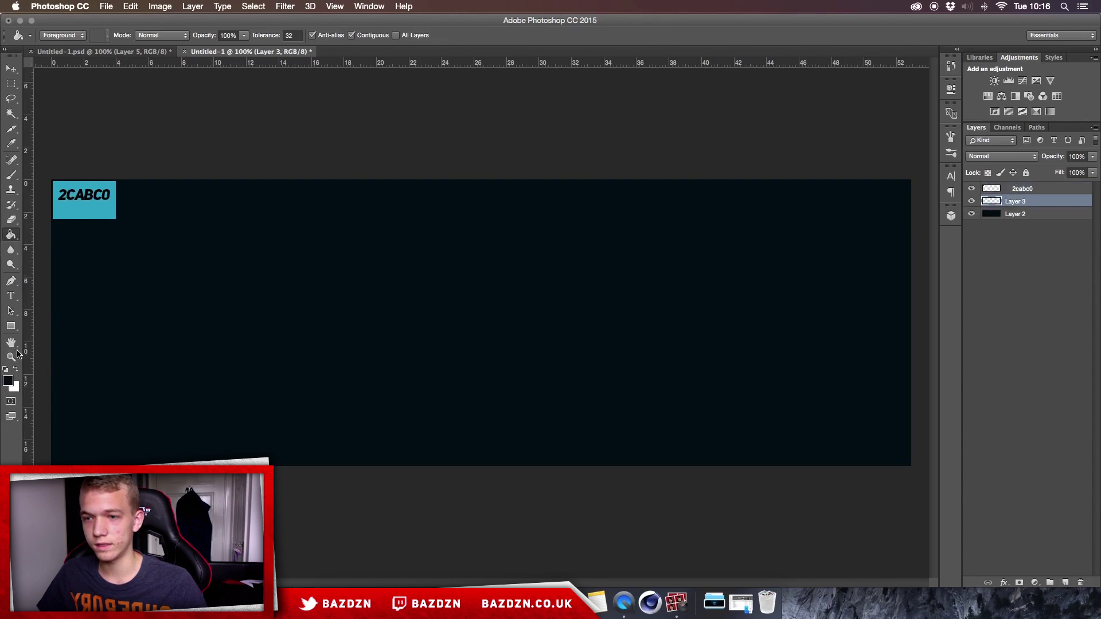
Step: Eyedrop the 2CABC0 swatch as the foreground colour in the Color Picker
left_click(7, 381)
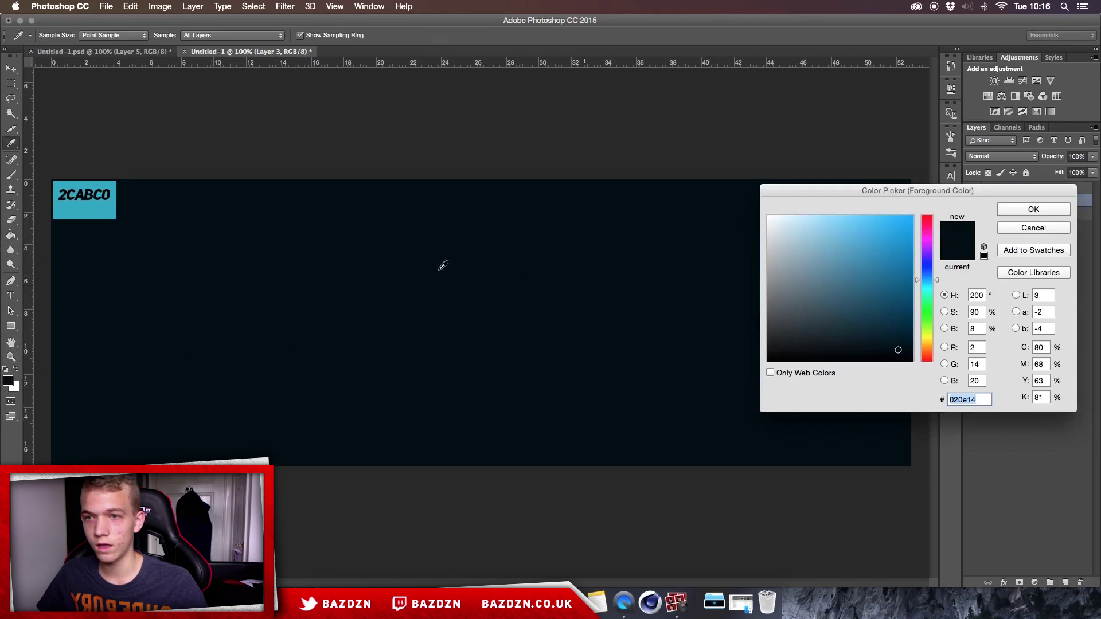
left_click(106, 198)
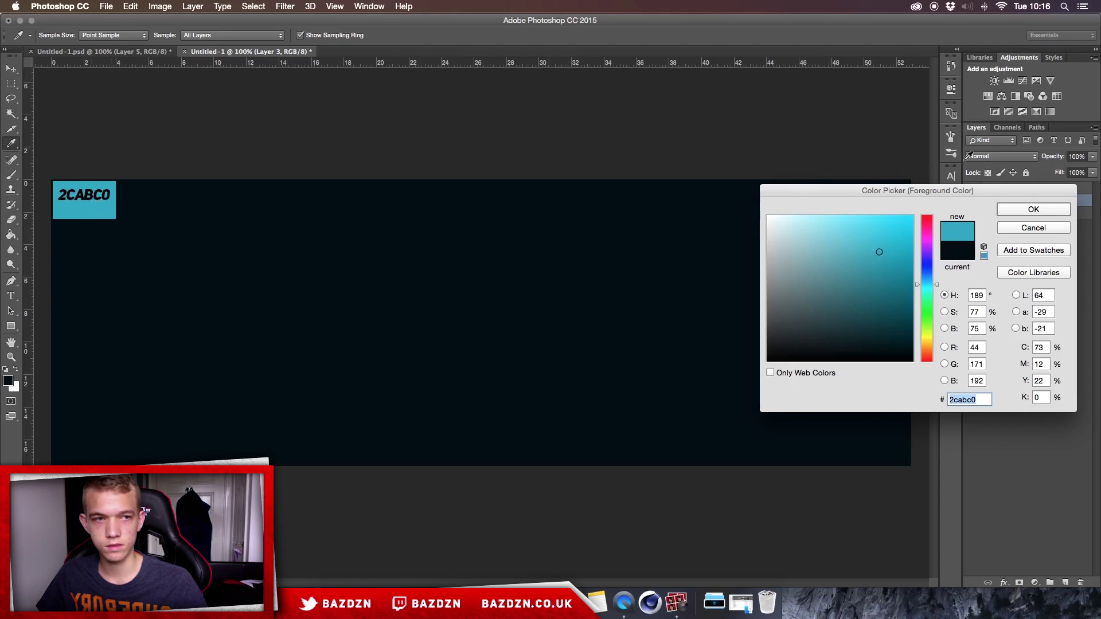
left_click(1028, 209)
key("g")
Step: Switch to the Brush and choose a soft round preset with 0% hardness
key("b")
right_click(518, 208)
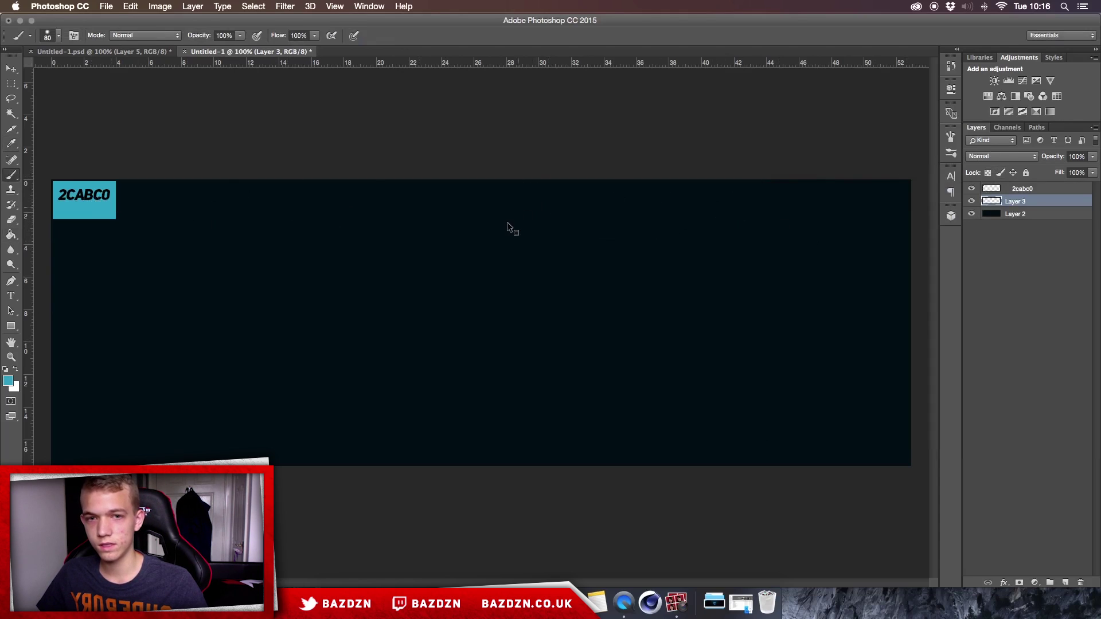
left_click(612, 310)
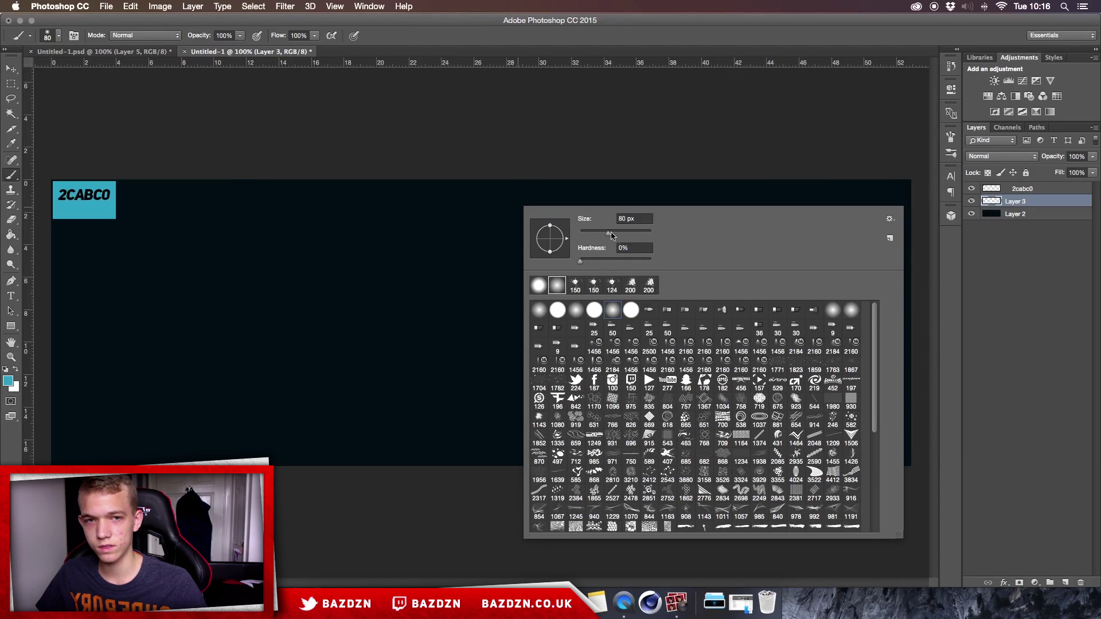
left_click(536, 179)
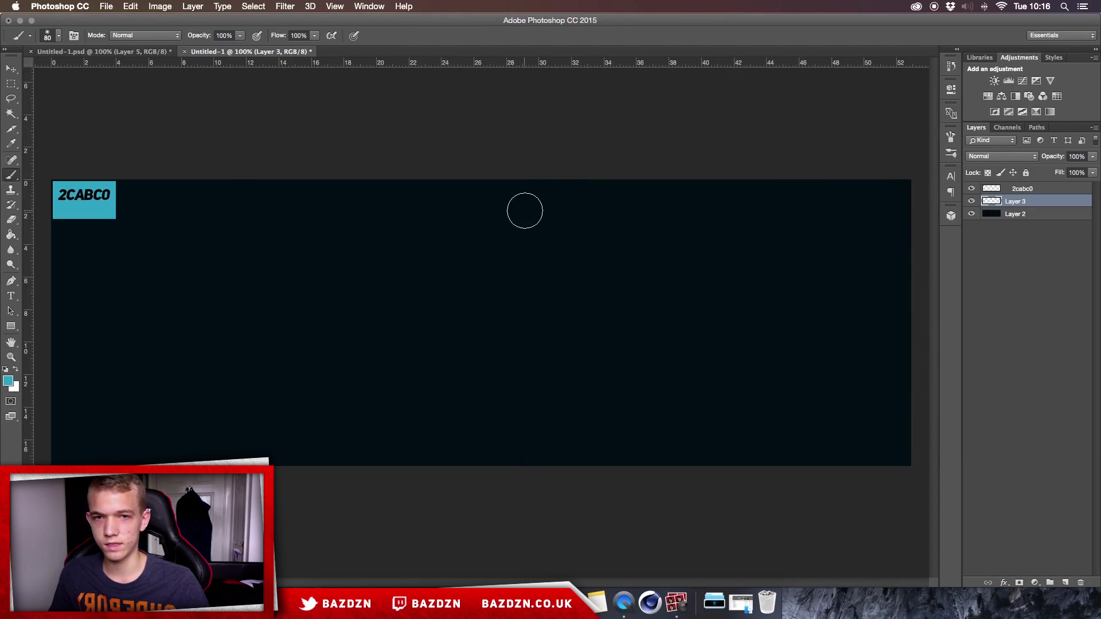
Step: Paint a single soft teal glow near the top centre with a 1000 px brush
key("bracketright")
key("bracketright")
key("bracketright")
key("bracketright")
key("bracketright")
key("bracketright")
key("bracketright")
key("bracketright")
key("bracketright")
key("bracketright")
key("bracketright")
key("bracketright")
key("bracketright")
key("bracketright")
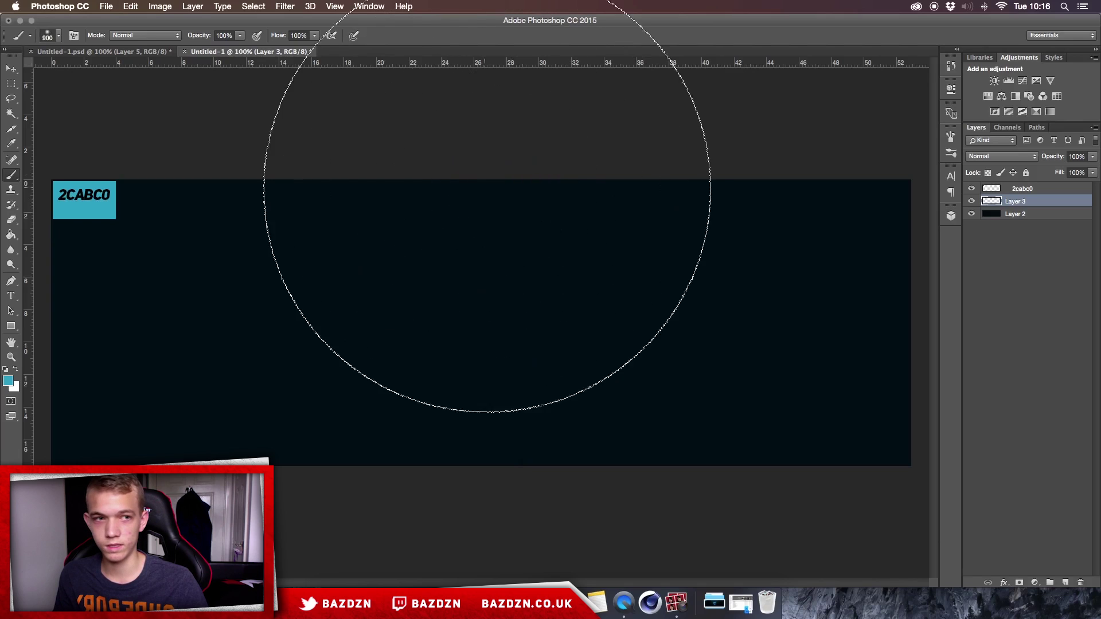
left_click(504, 115)
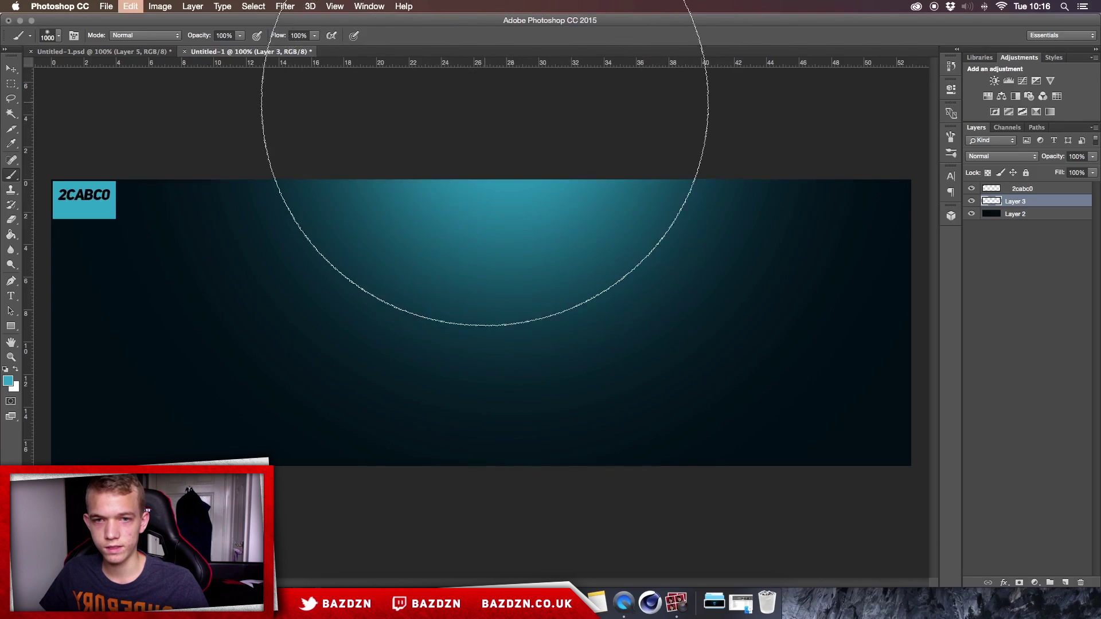
key("super+z")
key("super+z")
key("super+z")
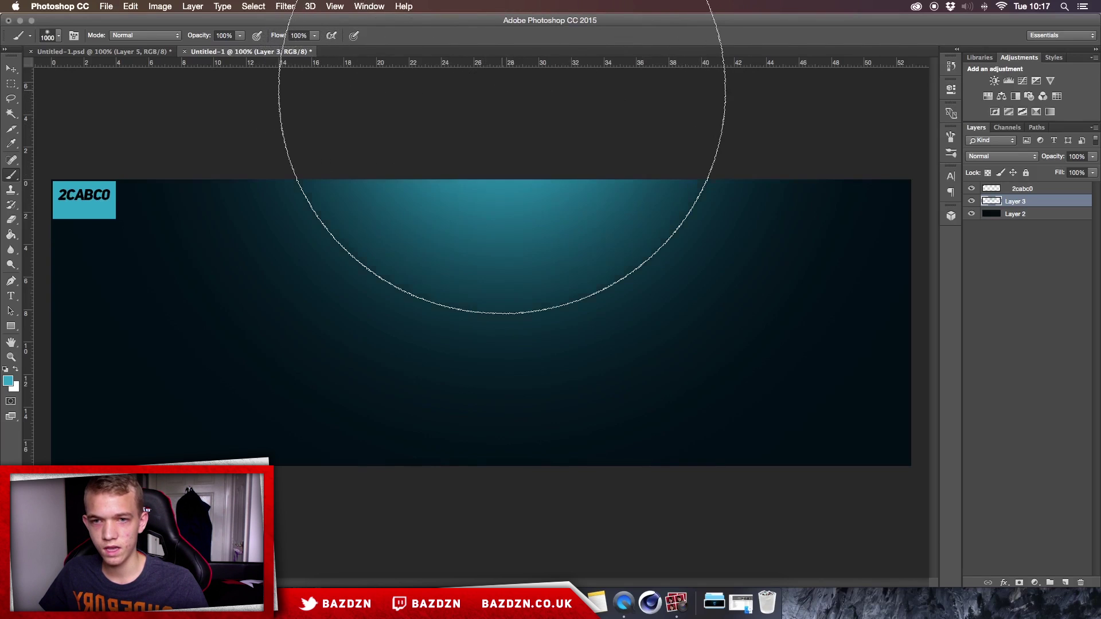
key("super+z")
key("super+z")
key("super+z")
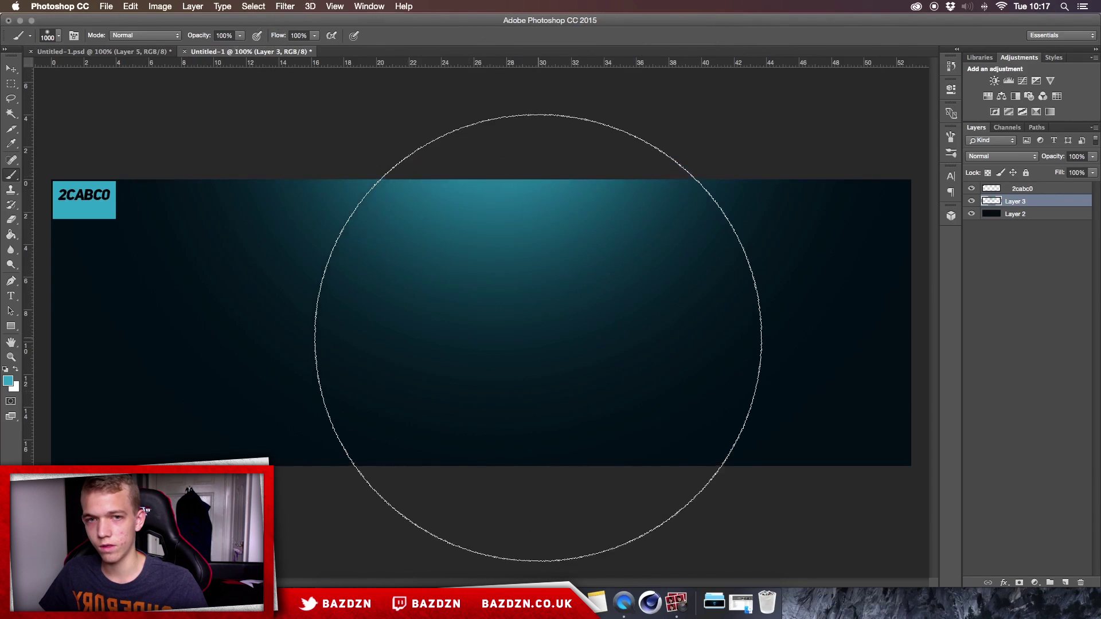
key("super+z")
key("super+z")
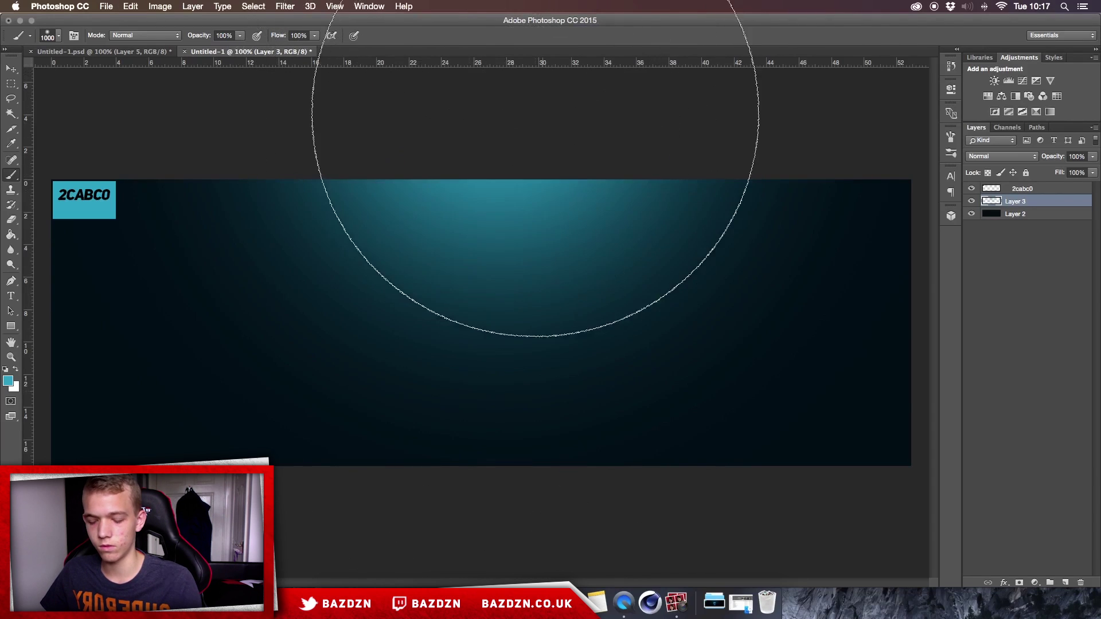
key("super+minus")
key("super+z")
key("super+z")
key("super+z")
left_click(481, 190)
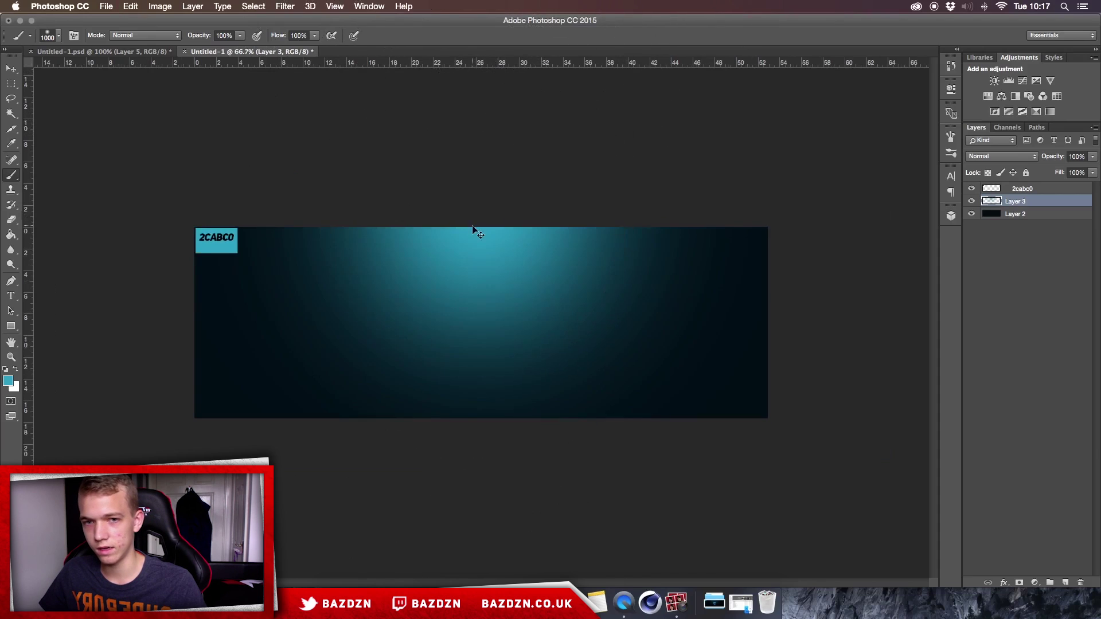
key("super+z")
left_click(492, 78)
key("super+z")
left_click(467, 175)
key("super+z")
left_click(486, 175)
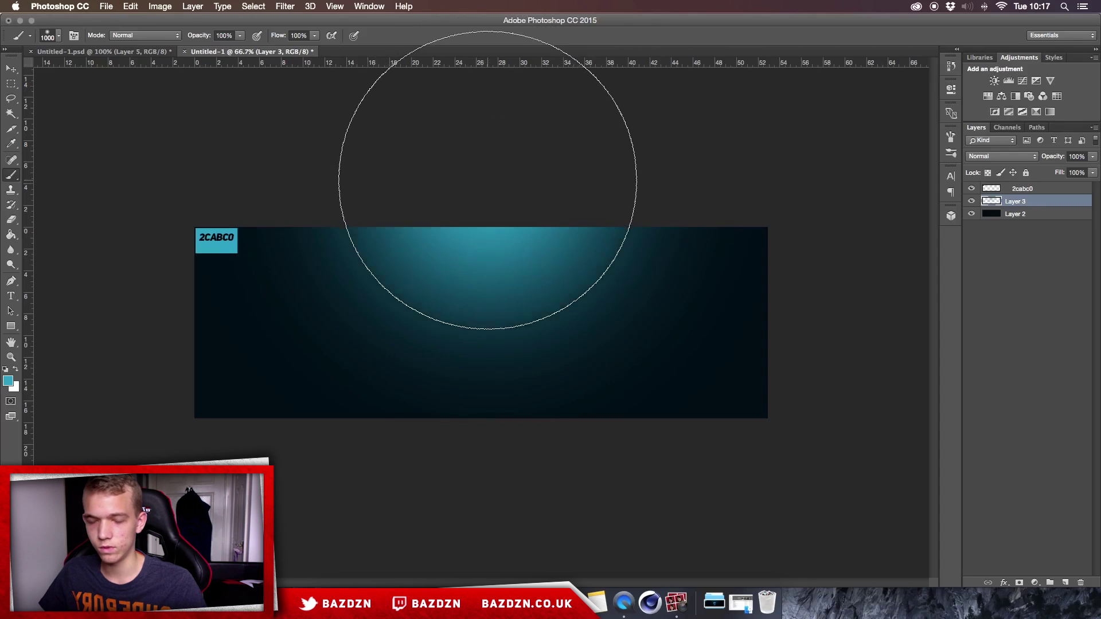
Step: Drag the glow layer upward so it sits at the banner's top centre
key("v")
left_click_drag(521, 261, 538, 248)
key("super+plus")
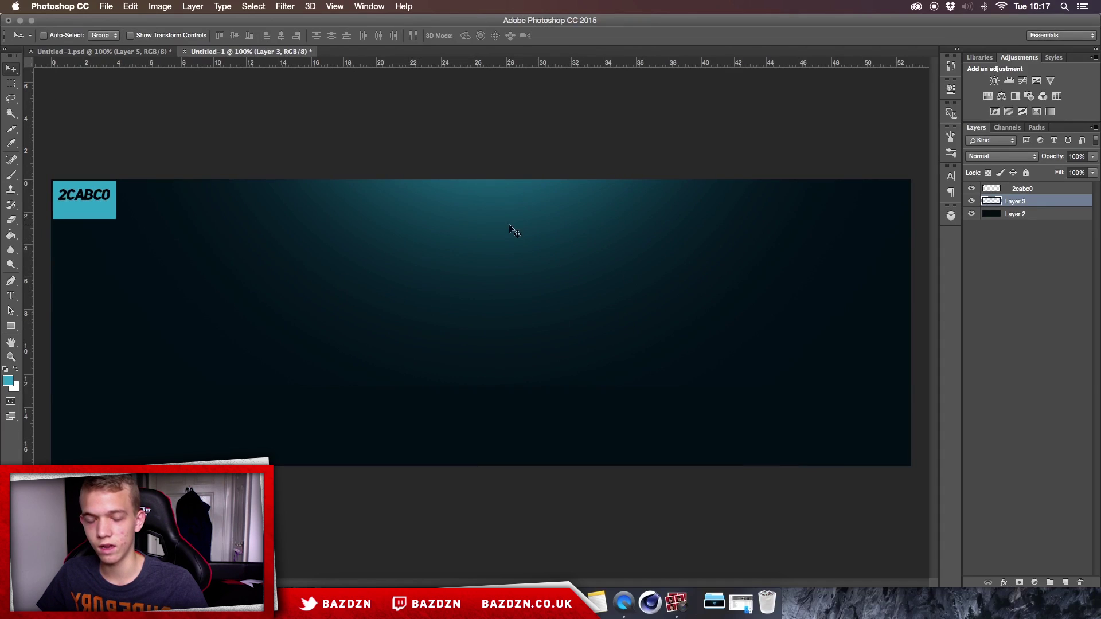
left_click_drag(511, 243, 483, 184)
mouse_move(496, 294)
left_mouse_down()
mouse_move(500, 184)
mouse_move(499, 274)
left_mouse_up()
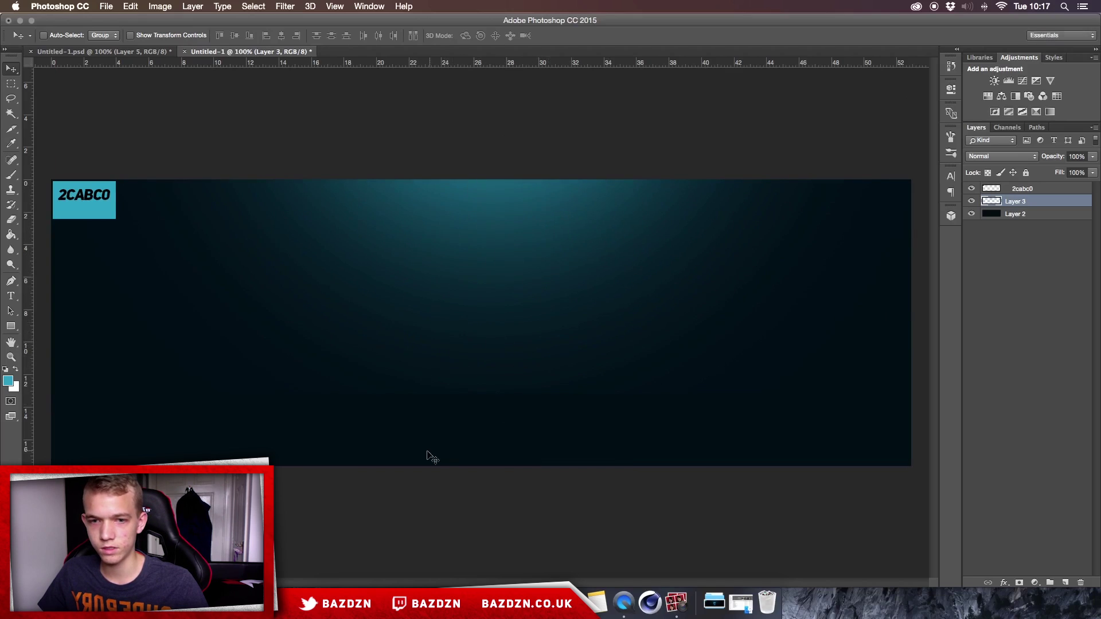
Step: Set up a 175 px soft round eraser at 0% hardness, then begin renaming Layer 3
key("w")
key("e")
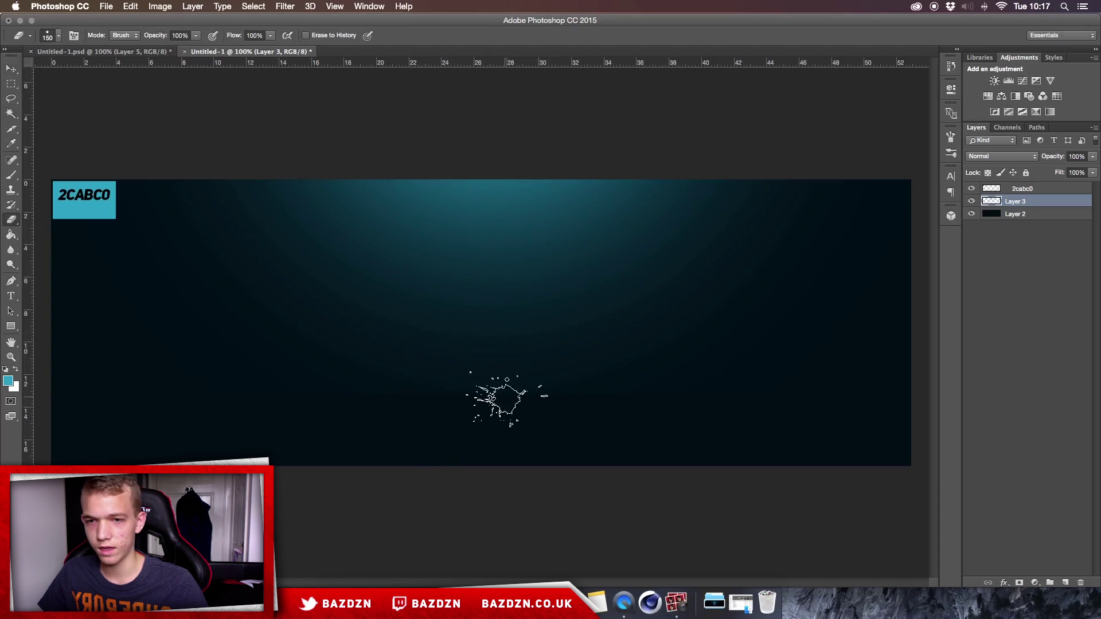
right_click(516, 383)
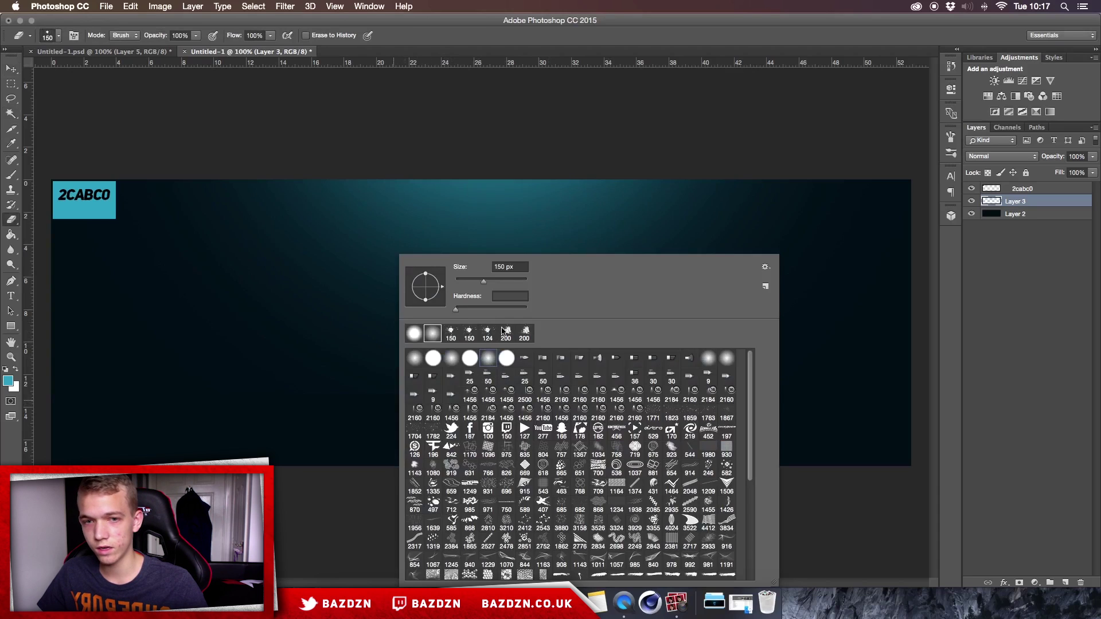
left_click(487, 358)
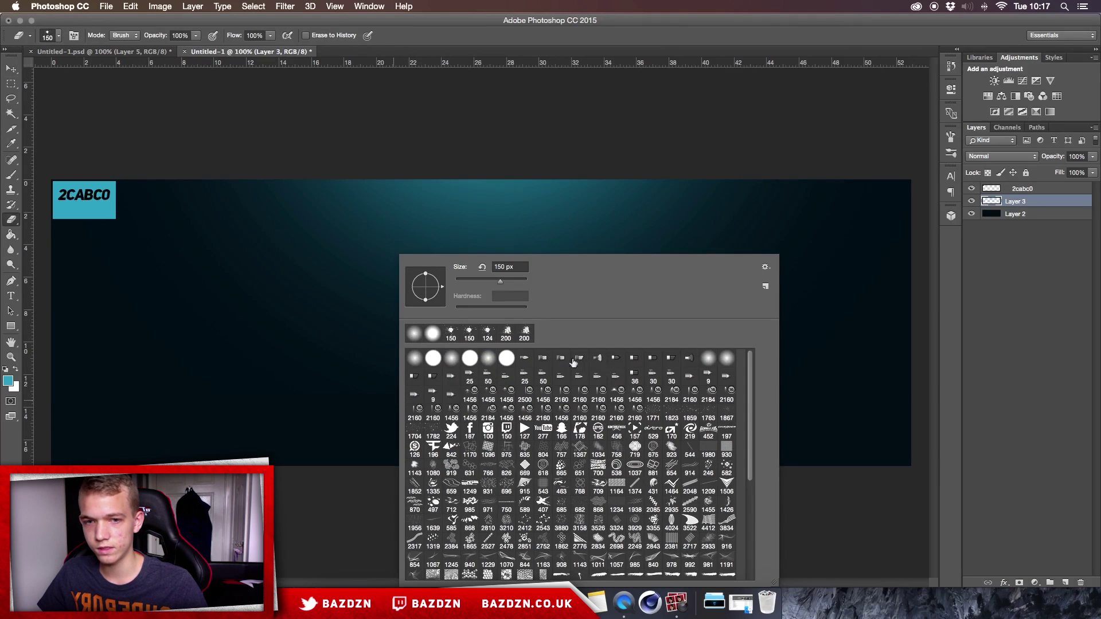
left_click(493, 364)
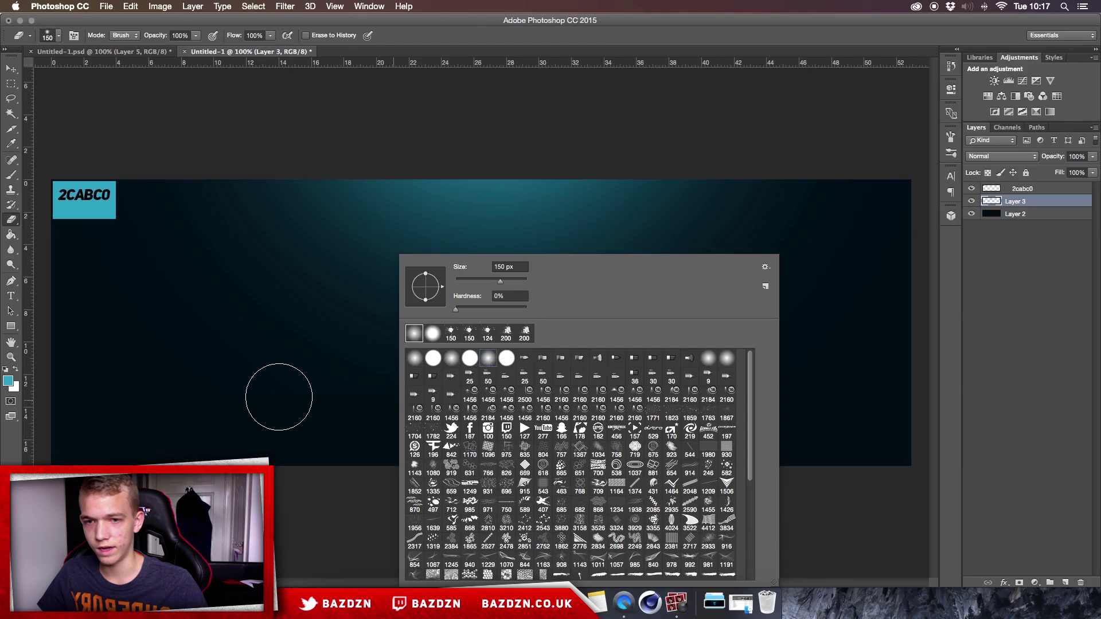
left_click(271, 403)
key("bracketright")
key("super+equal")
key("super+equal")
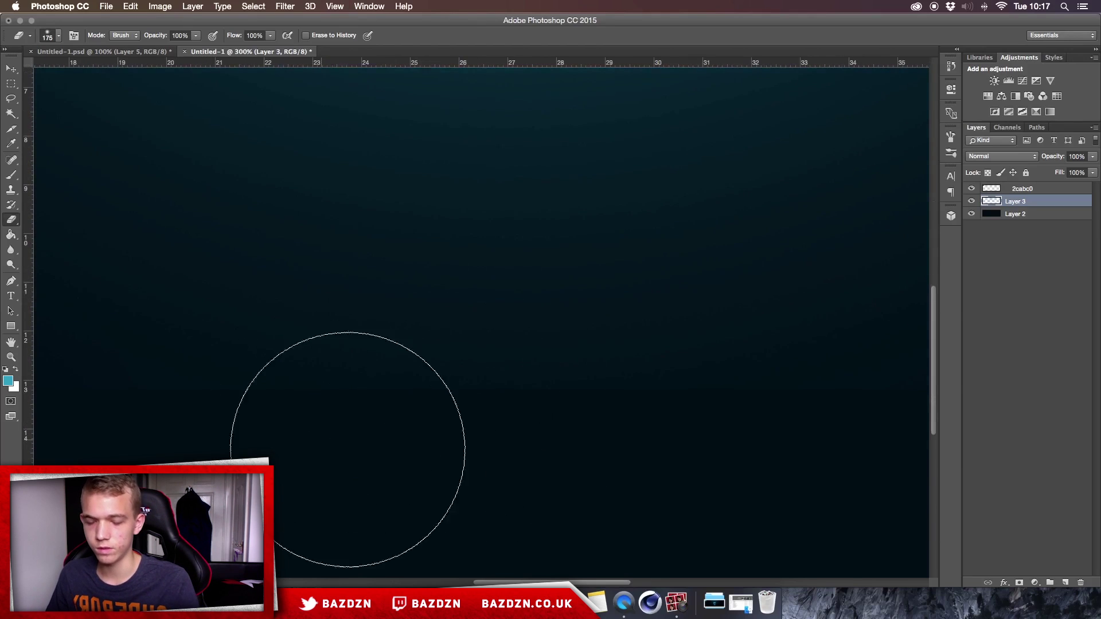
key("super+minus")
key("super+minus")
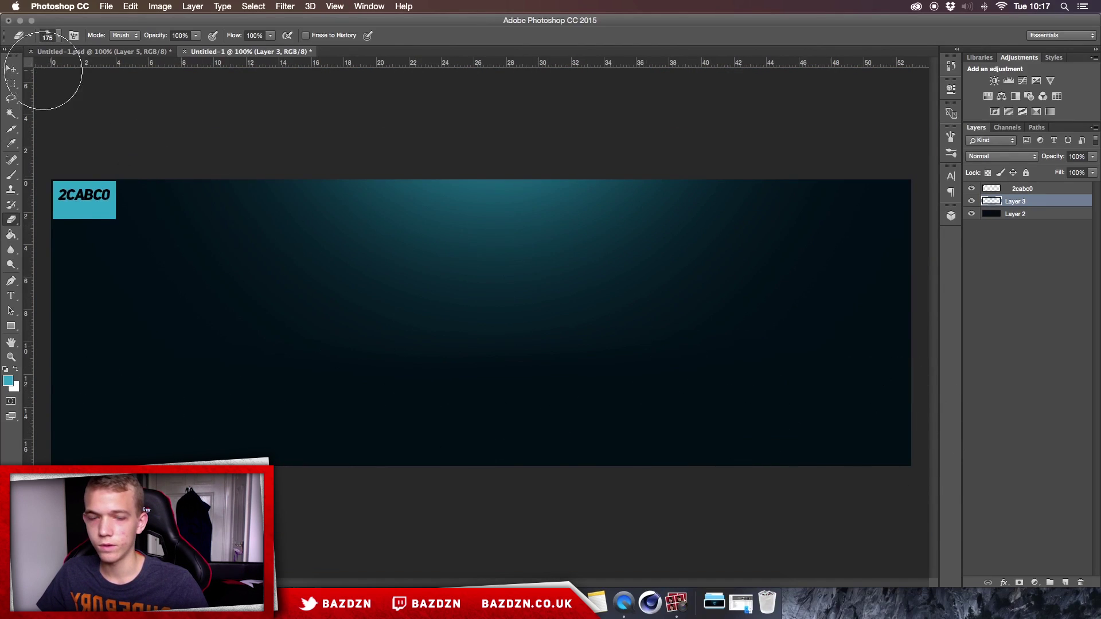
left_click(11, 69)
double_click(1016, 201)
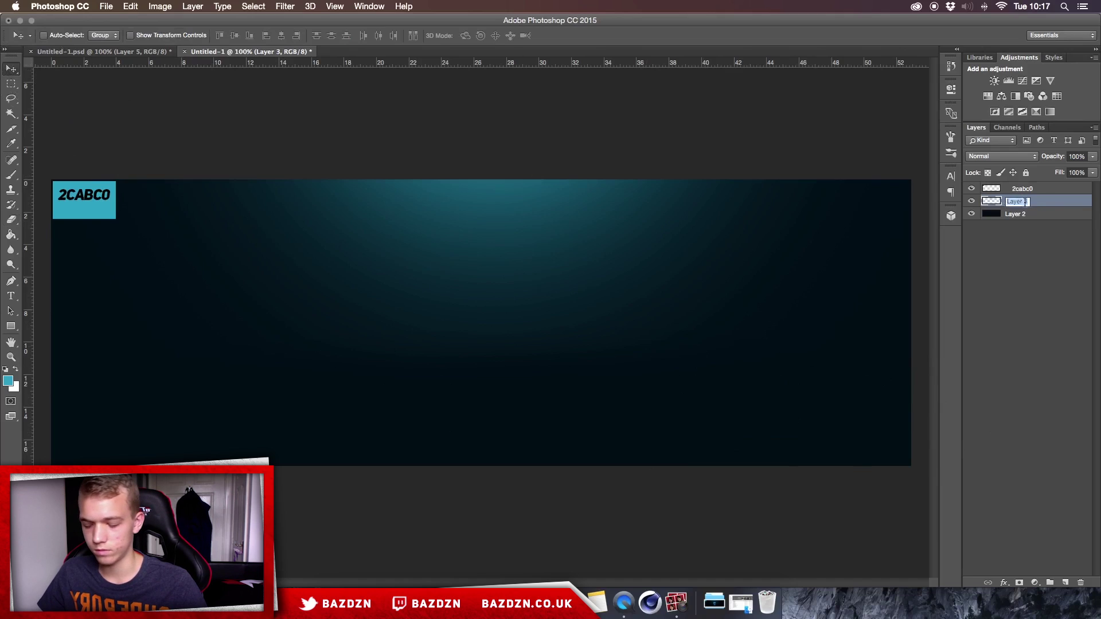
Step: Name the glow layer 'Light' and select Layer 2 as the base
type("light")
key("Return")
left_click(1055, 214)
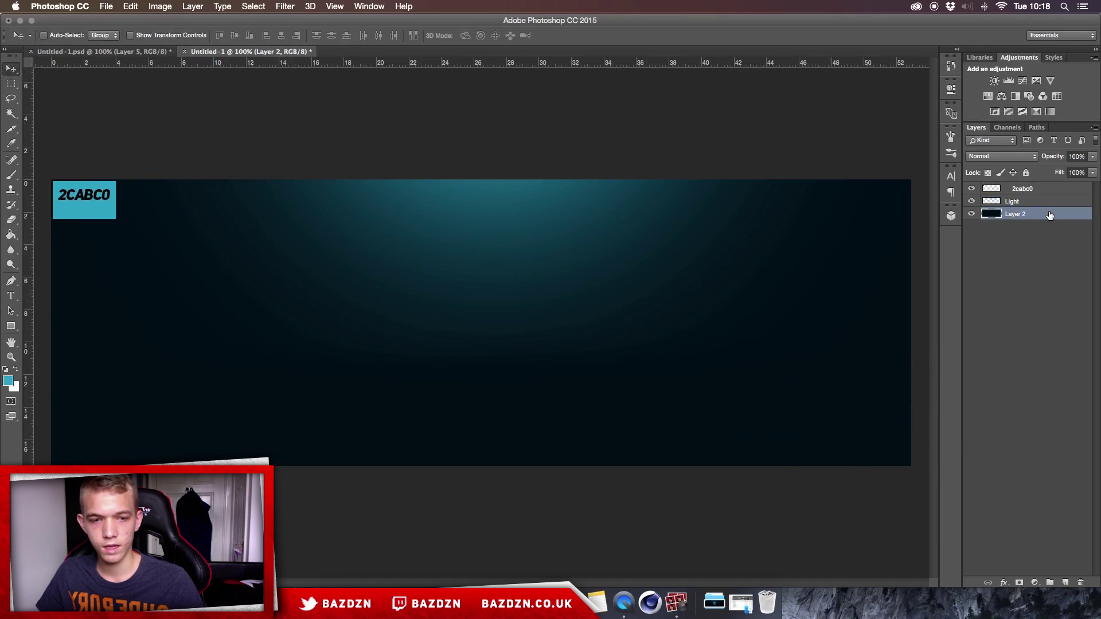
Step: Place running_shoes_PNG5782 on the banner, scaled down, slightly tilted and nudged up
left_click(714, 602)
left_click_drag(723, 477, 525, 369)
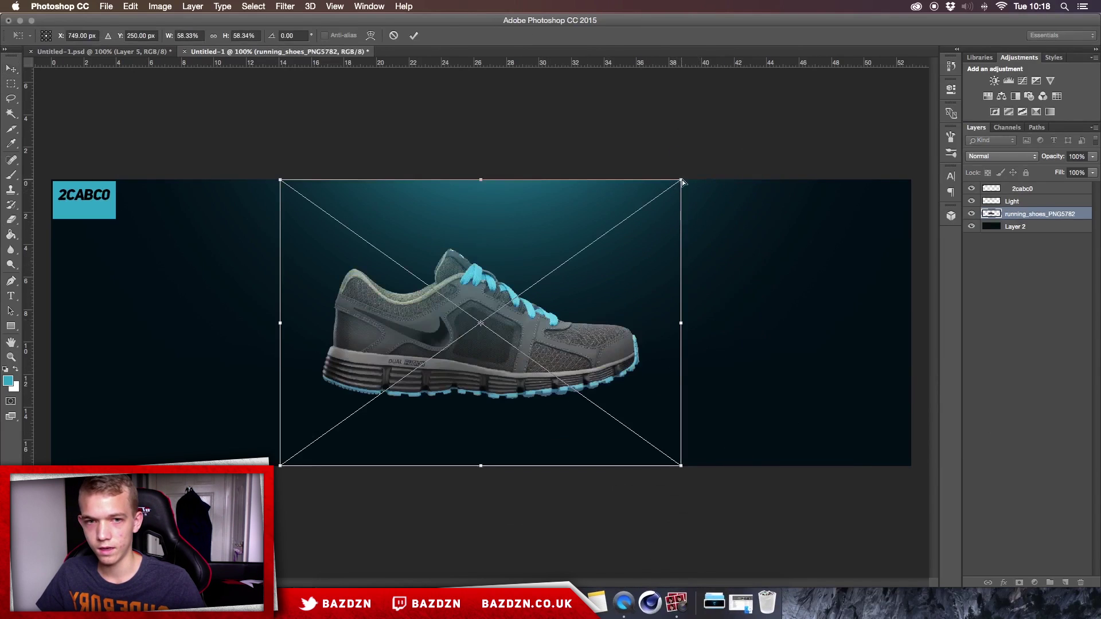
left_click_drag(682, 178, 581, 236)
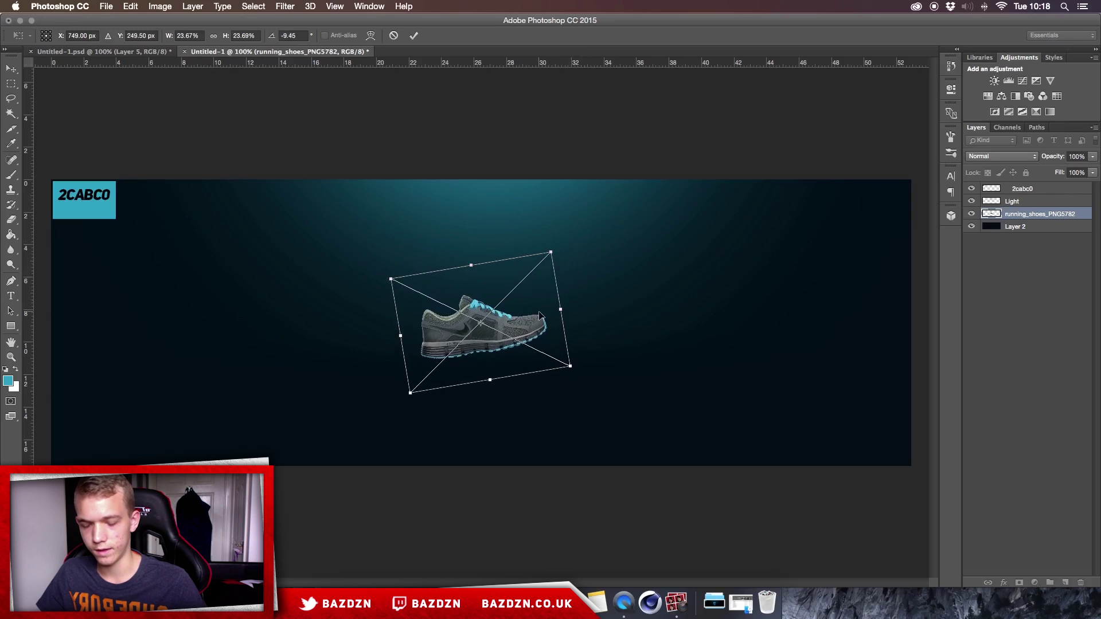
left_click_drag(539, 319, 542, 310)
key("Return")
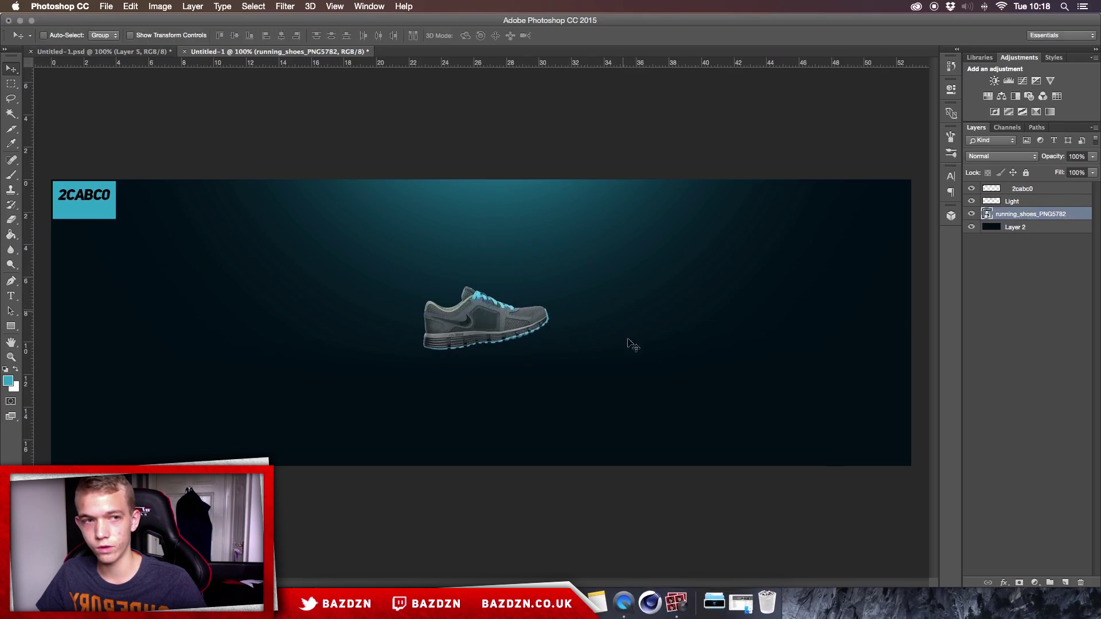
Step: Rename the shoe layer to 'Product'
right_click(1048, 210)
left_click(1066, 216)
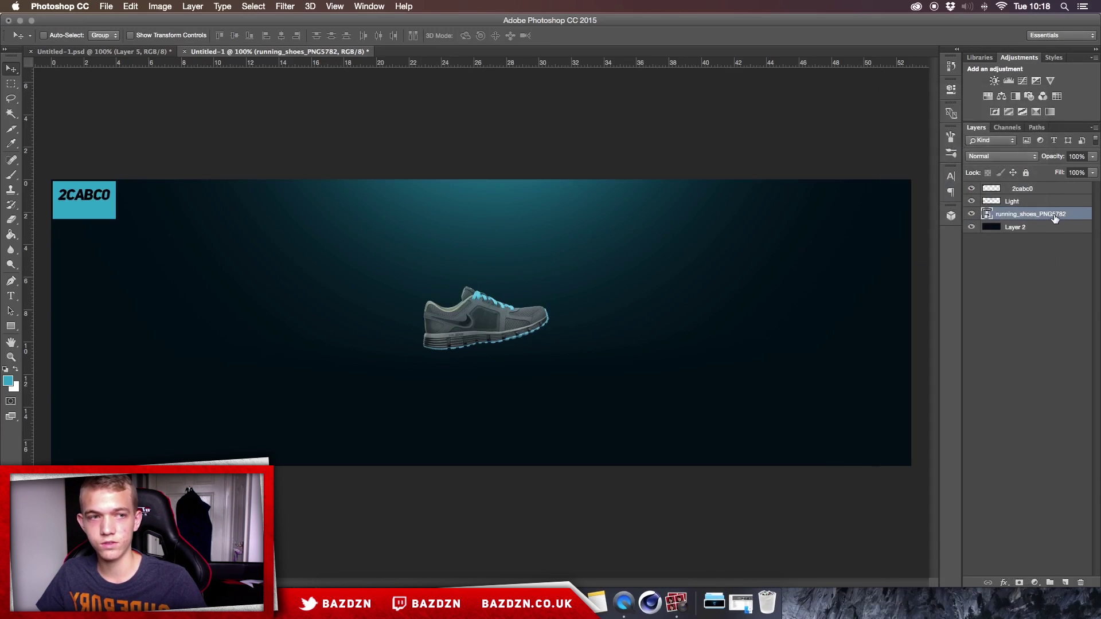
right_click(1053, 215)
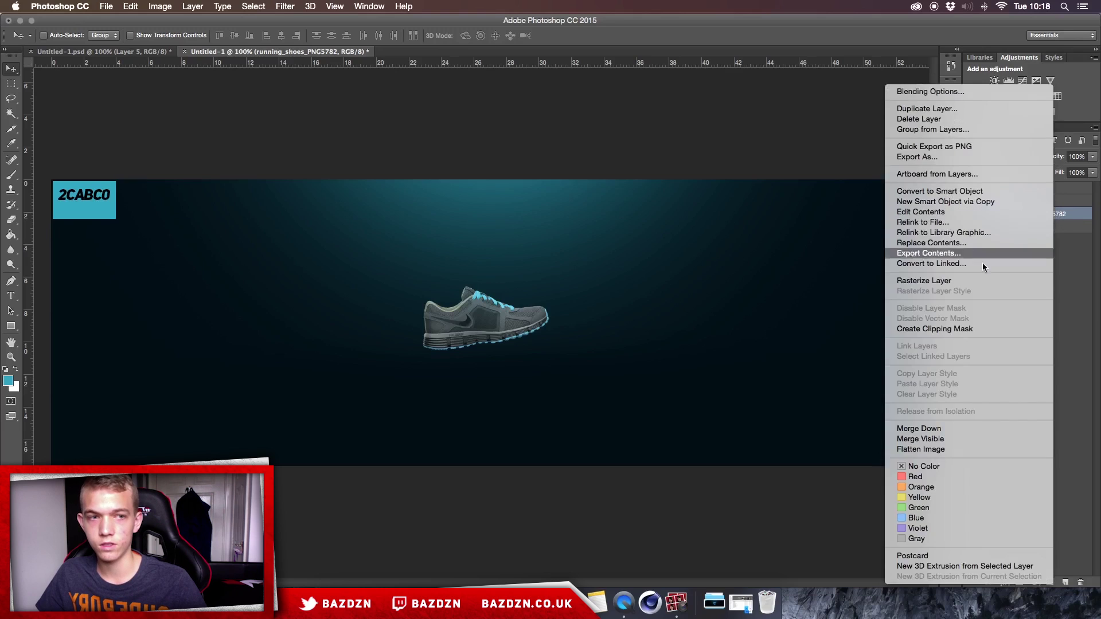
left_click(1057, 213)
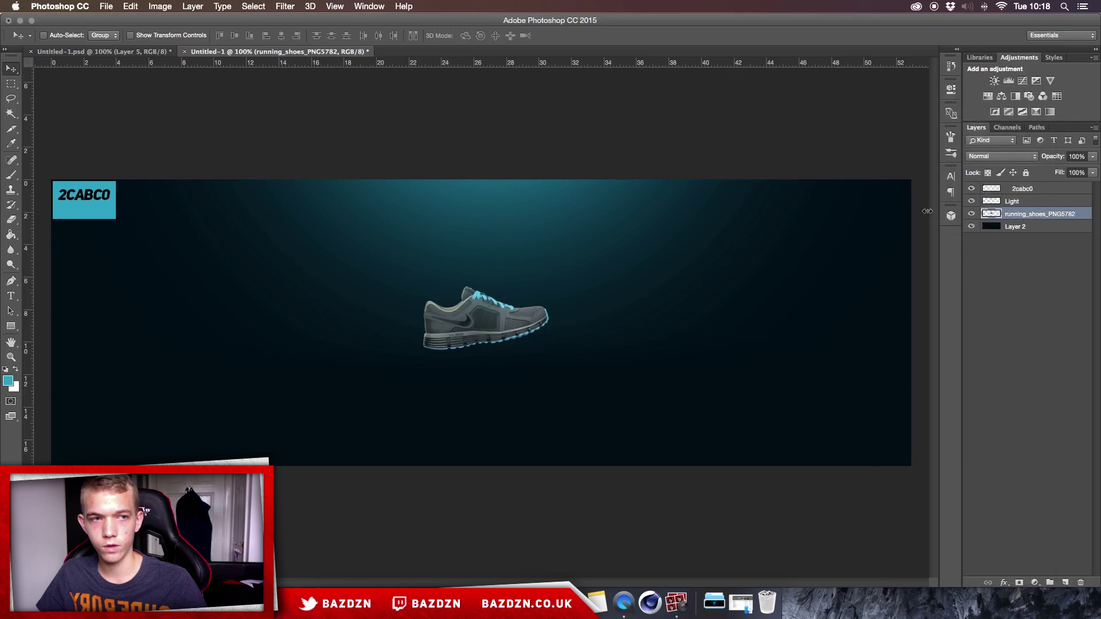
double_click(1039, 214)
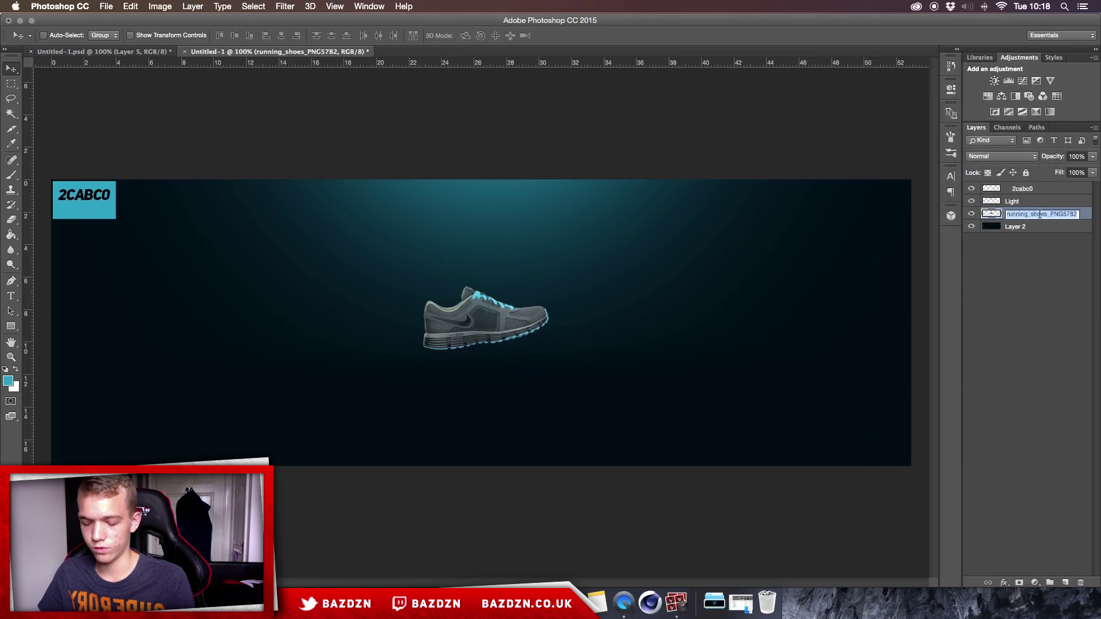
type("Froduct")
key("Return")
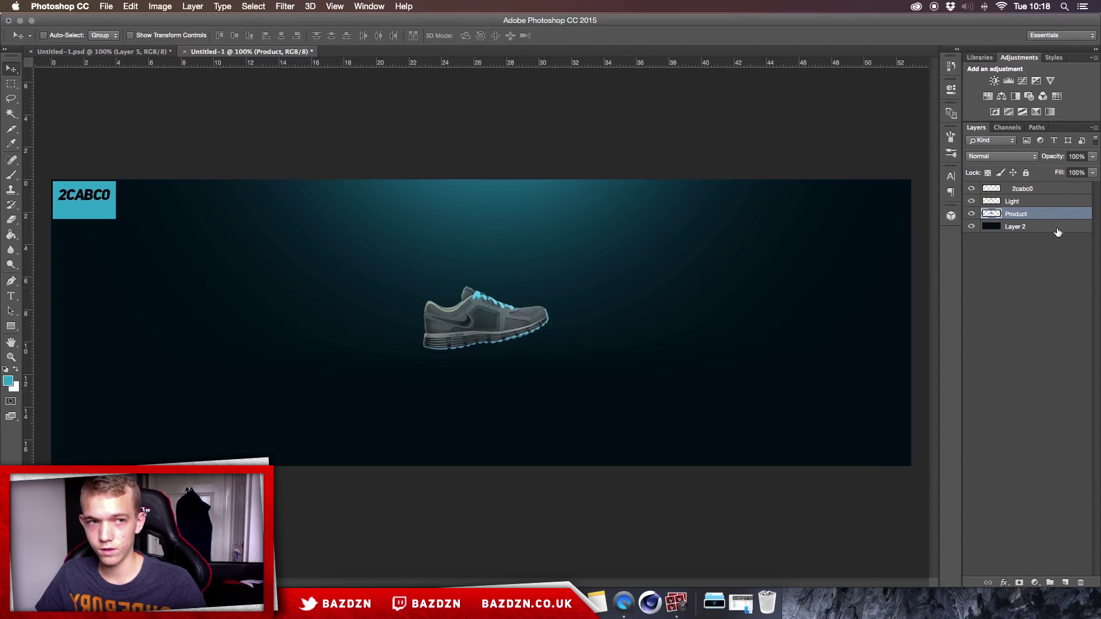
Step: Try transforming the dark Layer 2 background, then undo it so it stays unchanged
left_click(1041, 229)
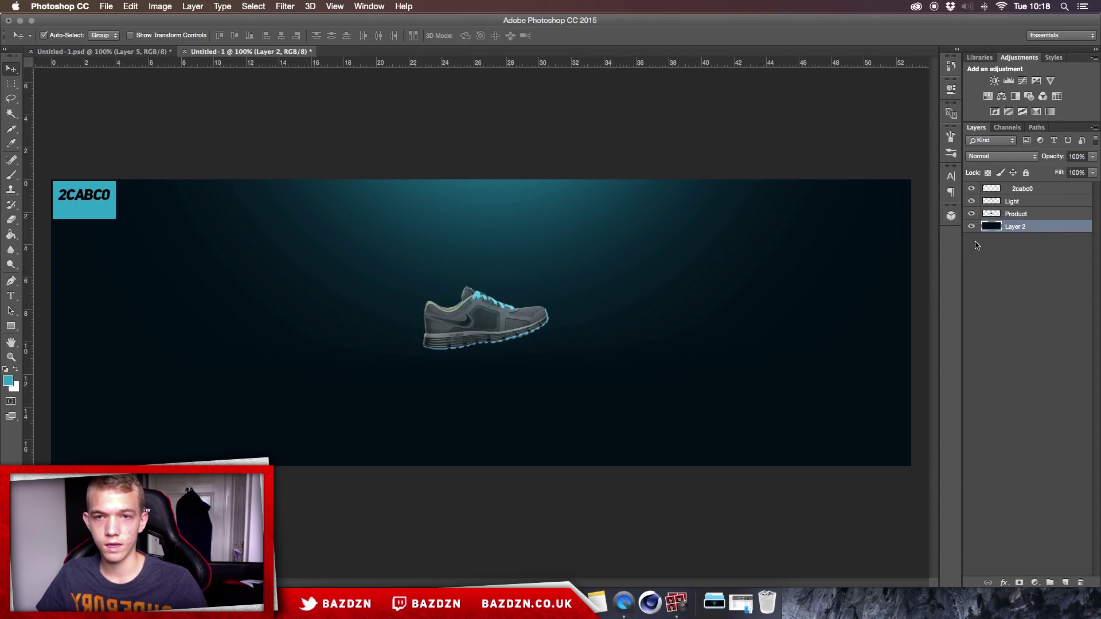
key("super+t")
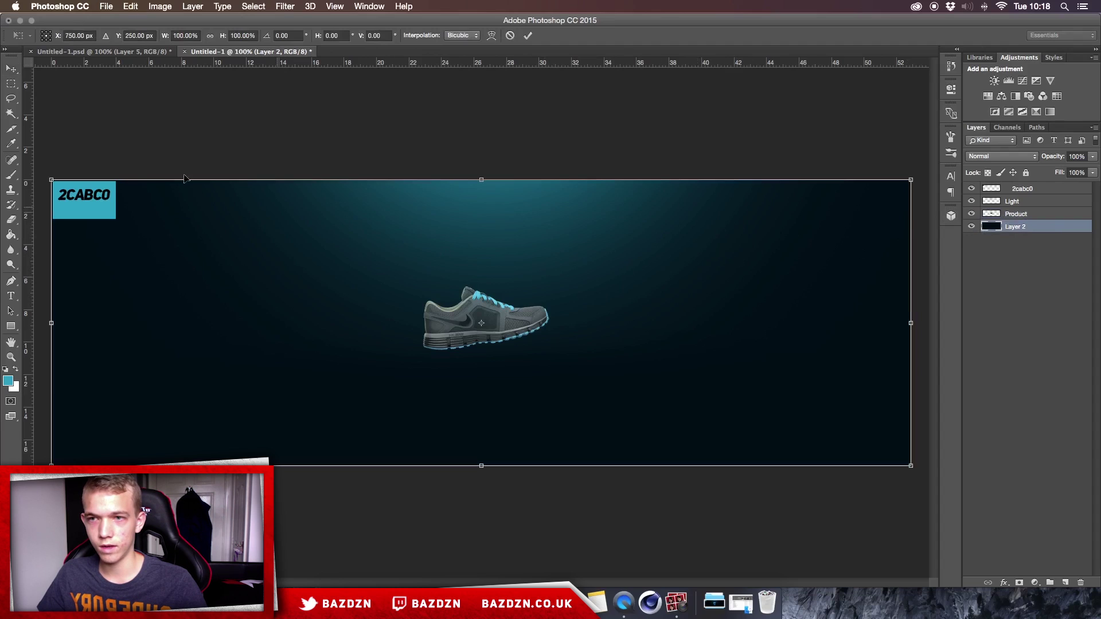
left_click_drag(52, 180, 351, 341)
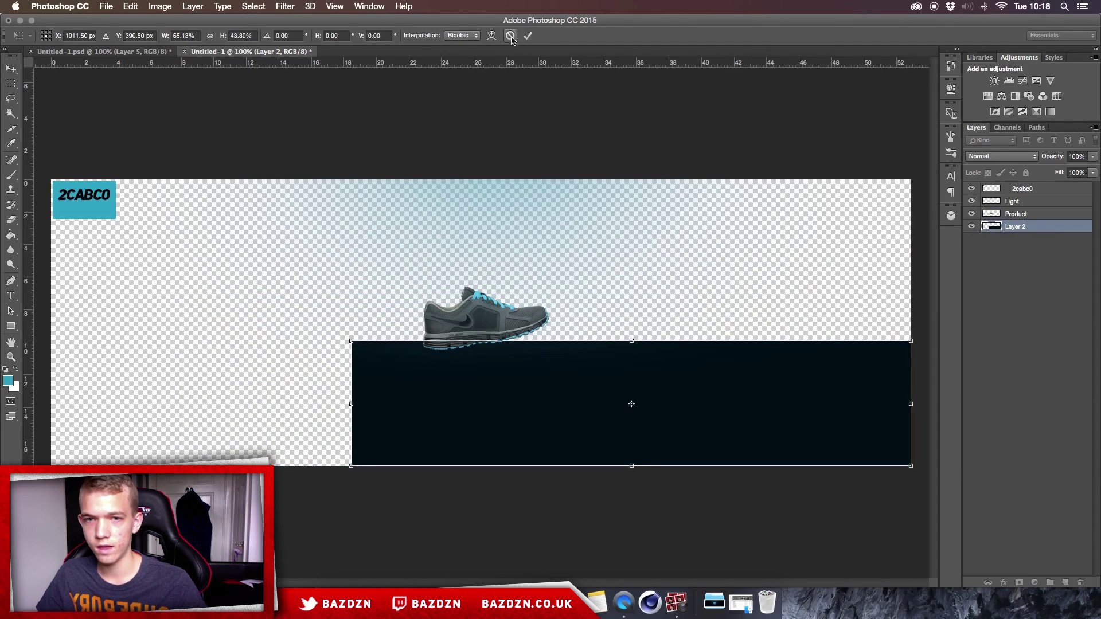
key("super+z")
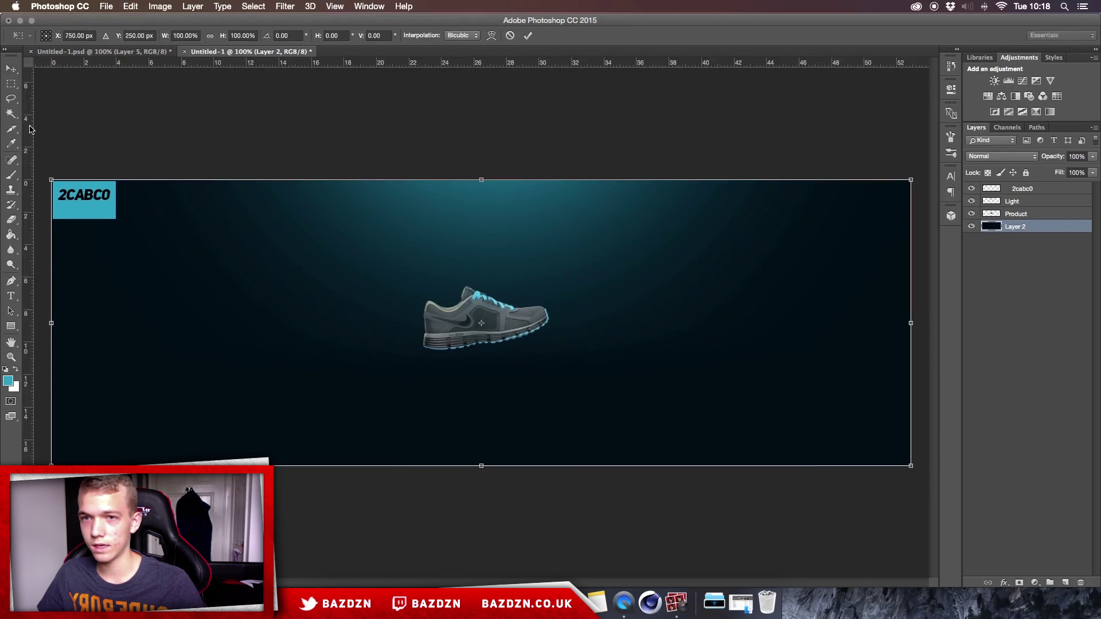
left_click_drag(29, 138, 23, 197)
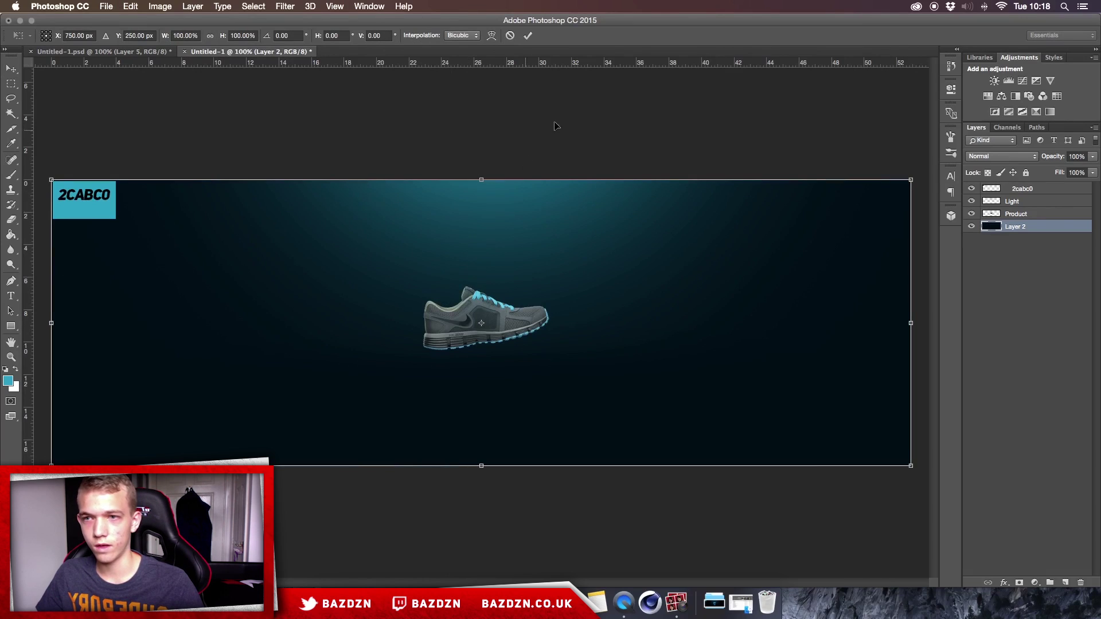
left_click(526, 36)
Step: Align the Product shoe to a vertical centre guide, then hide the guides
key("super+semicolon")
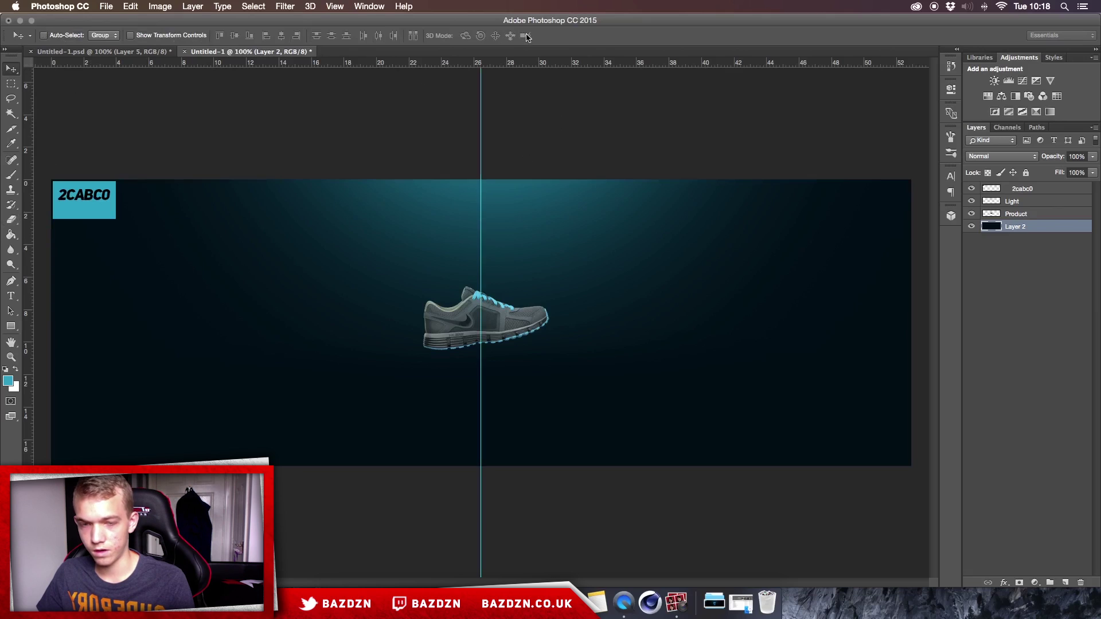
key("super+semicolon")
key("super+semicolon")
key("super+semicolon")
key("super+semicolon")
key("super+semicolon")
key("super+semicolon")
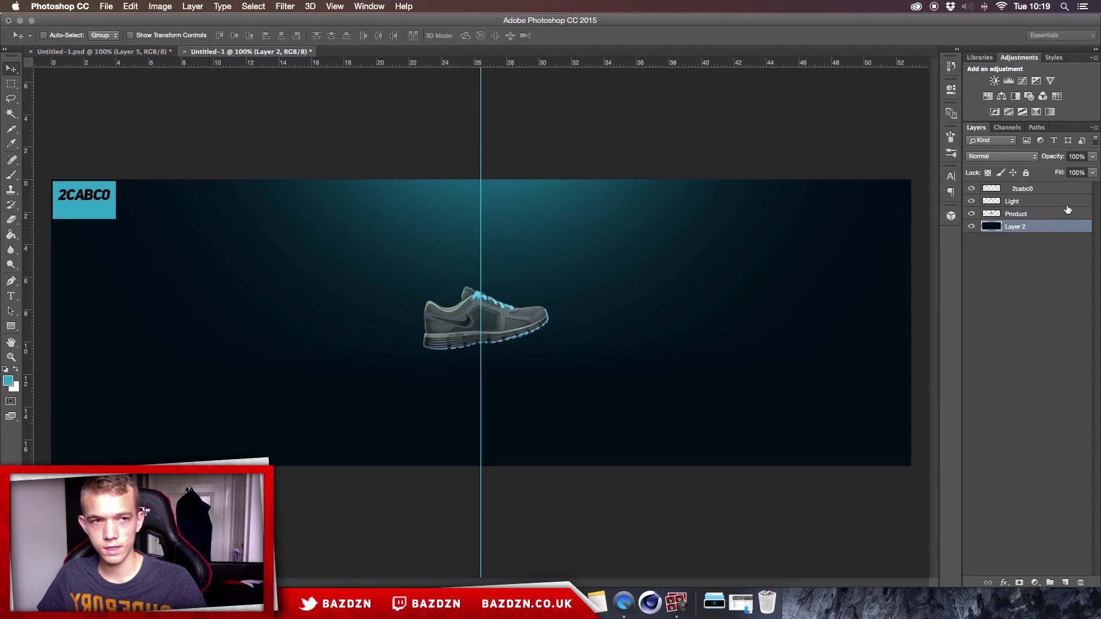
left_click(1068, 209)
key("super+t")
mouse_move(529, 317)
left_mouse_down()
mouse_move(517, 312)
mouse_move(545, 313)
left_mouse_up()
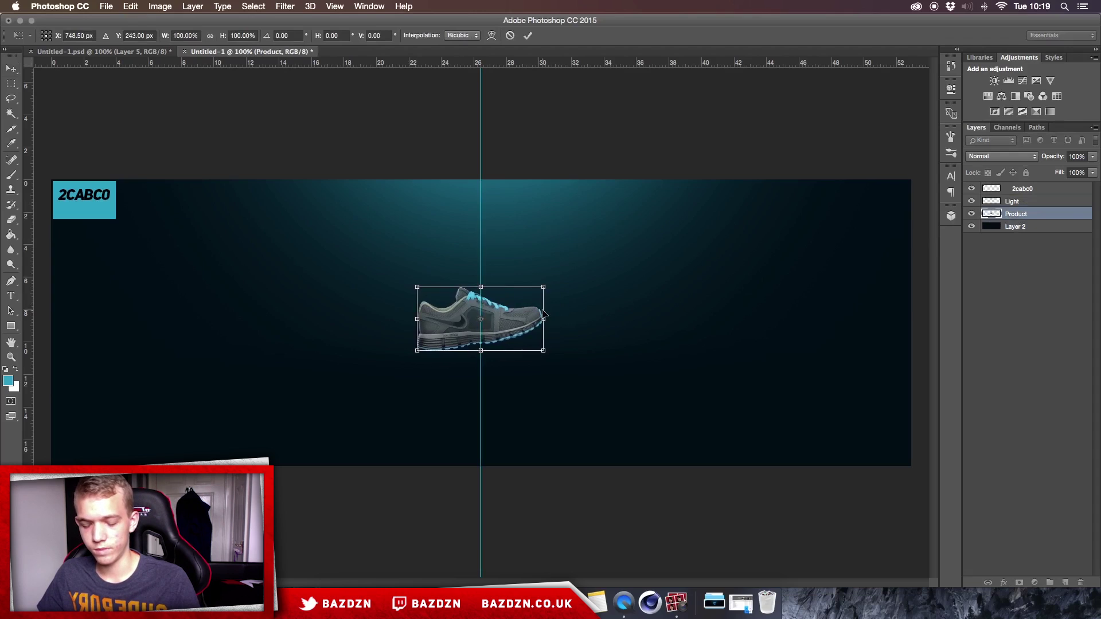
key("Return")
key("super+semicolon")
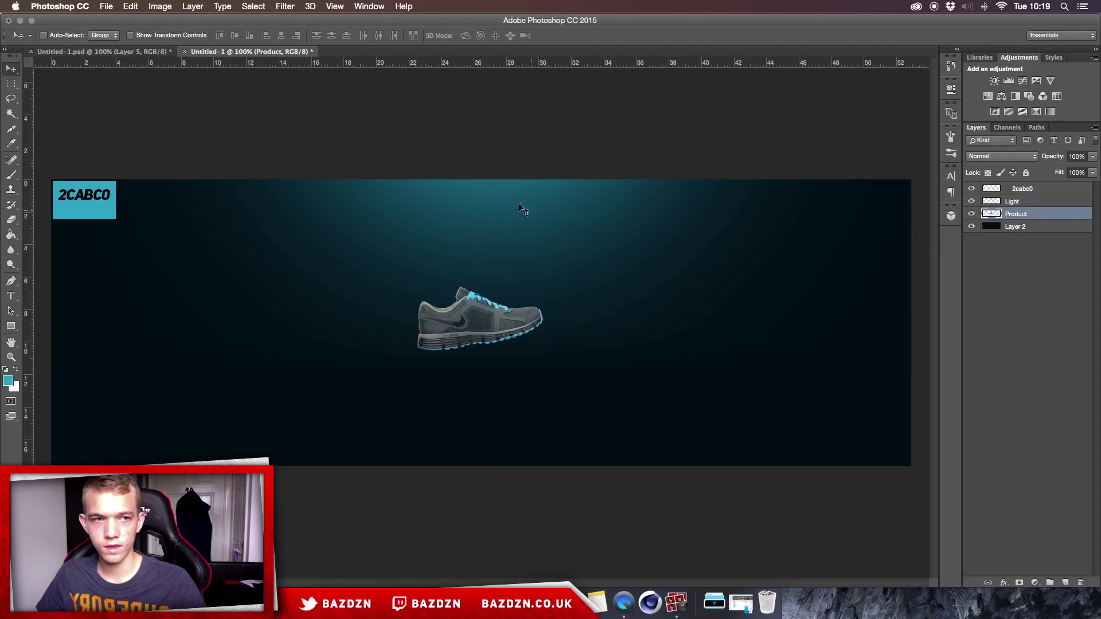
Step: On a new layer, paint cyan over the shoe's toe, sole, heel and collar with a 90 px brush
left_click(1065, 583)
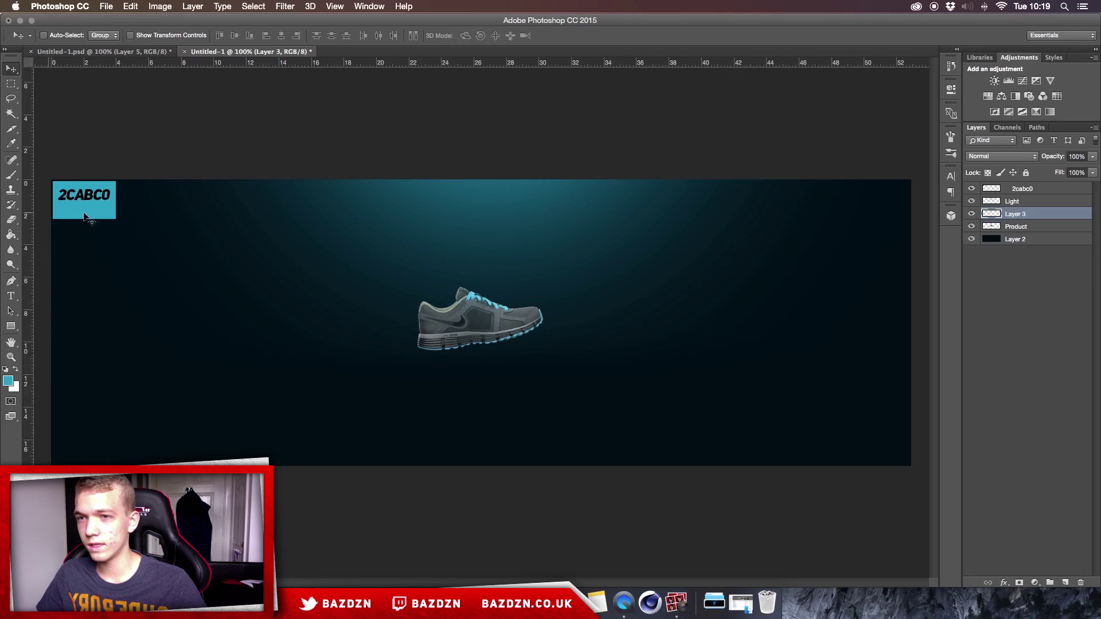
key("b")
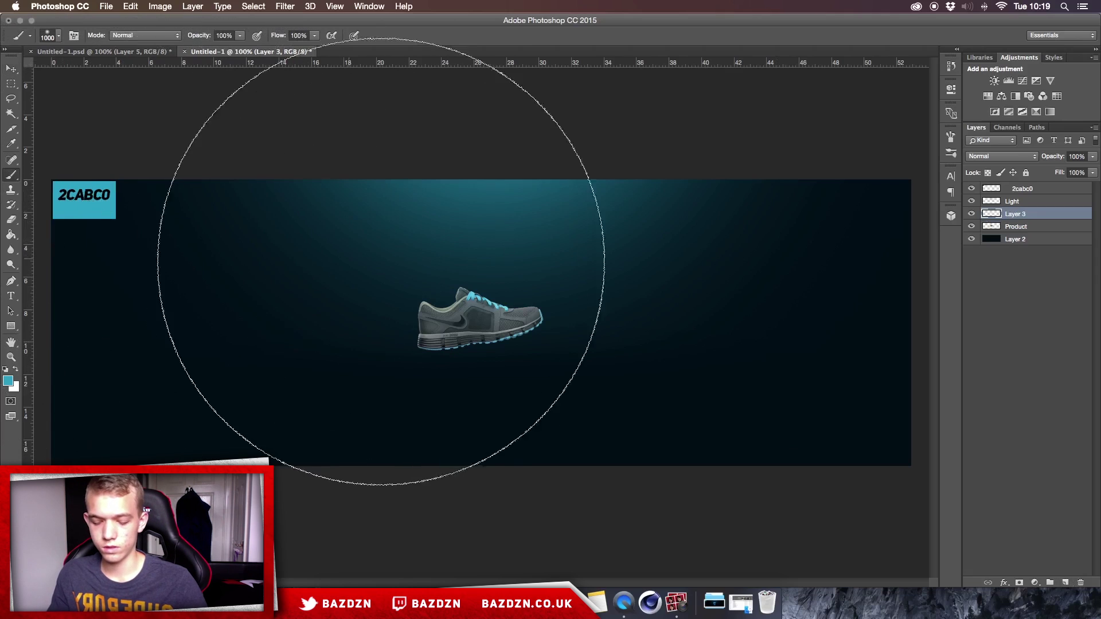
key("bracketleft")
key("bracketleft")
key("bracketleft")
key("bracketleft")
key("bracketleft")
key("bracketleft")
key("bracketleft")
key("bracketleft")
key("bracketleft")
key("bracketleft")
key("bracketleft")
key("bracketleft")
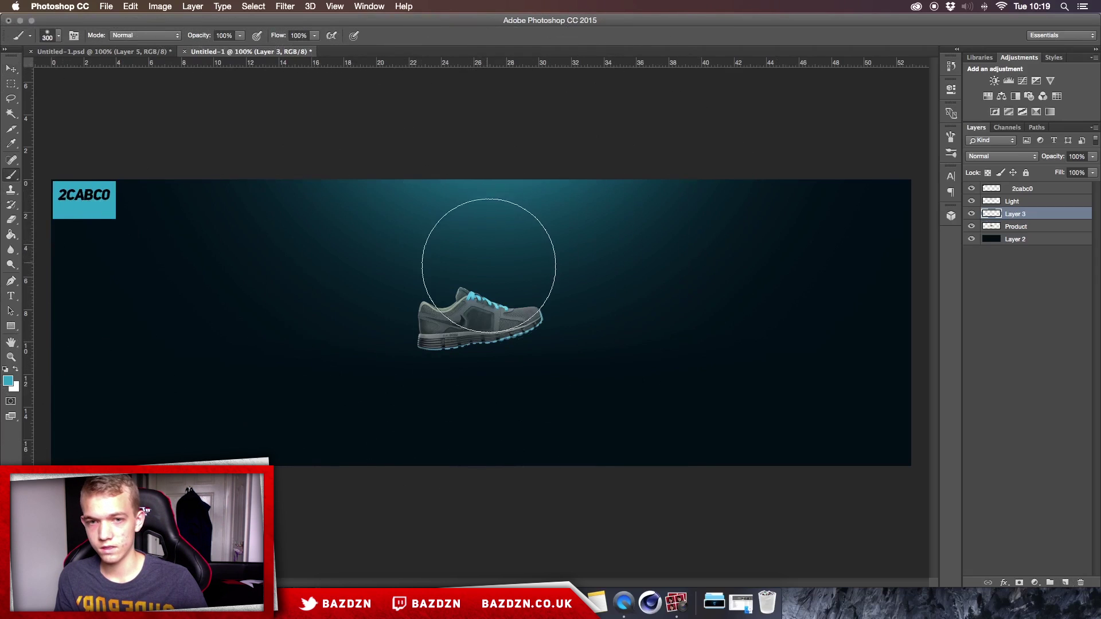
key("bracketleft")
key("bracketleft")
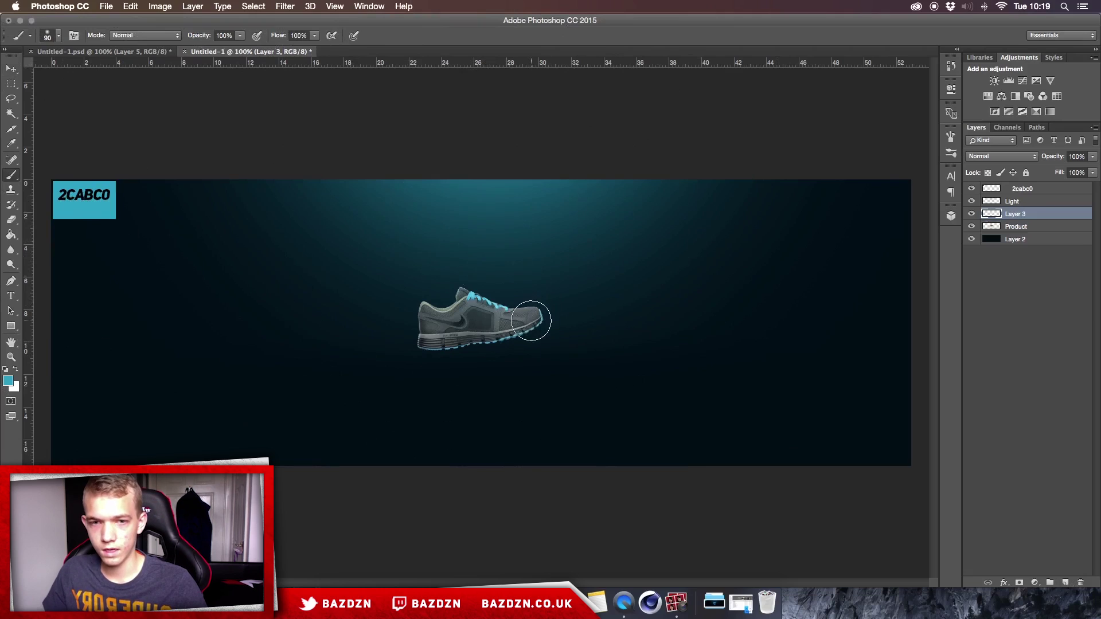
left_click(529, 317)
left_click(502, 329)
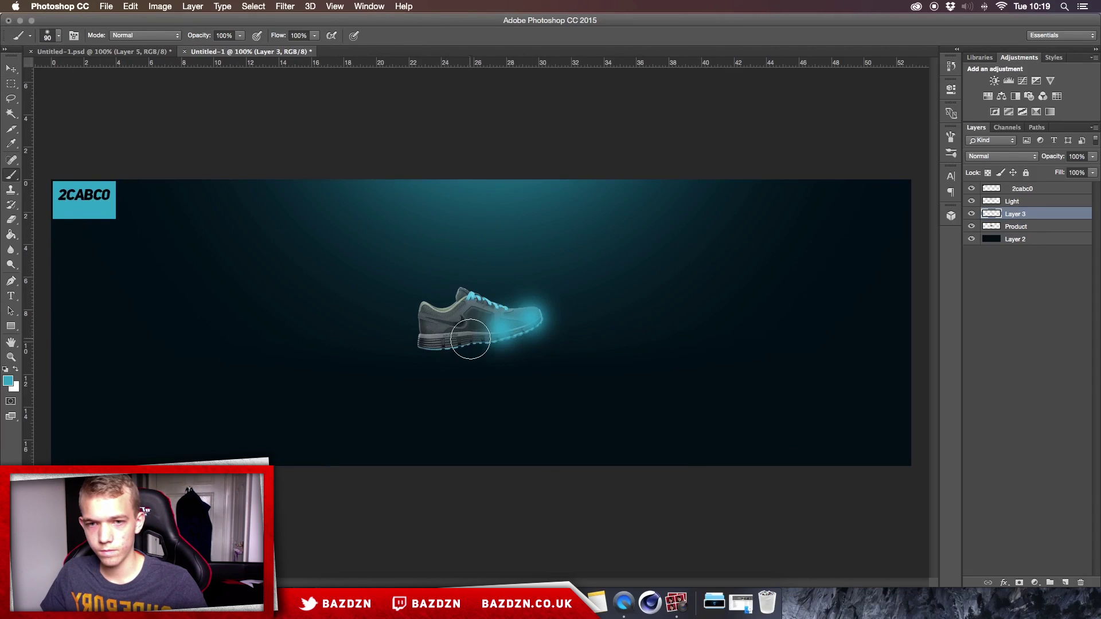
left_click(470, 335)
left_click(423, 341)
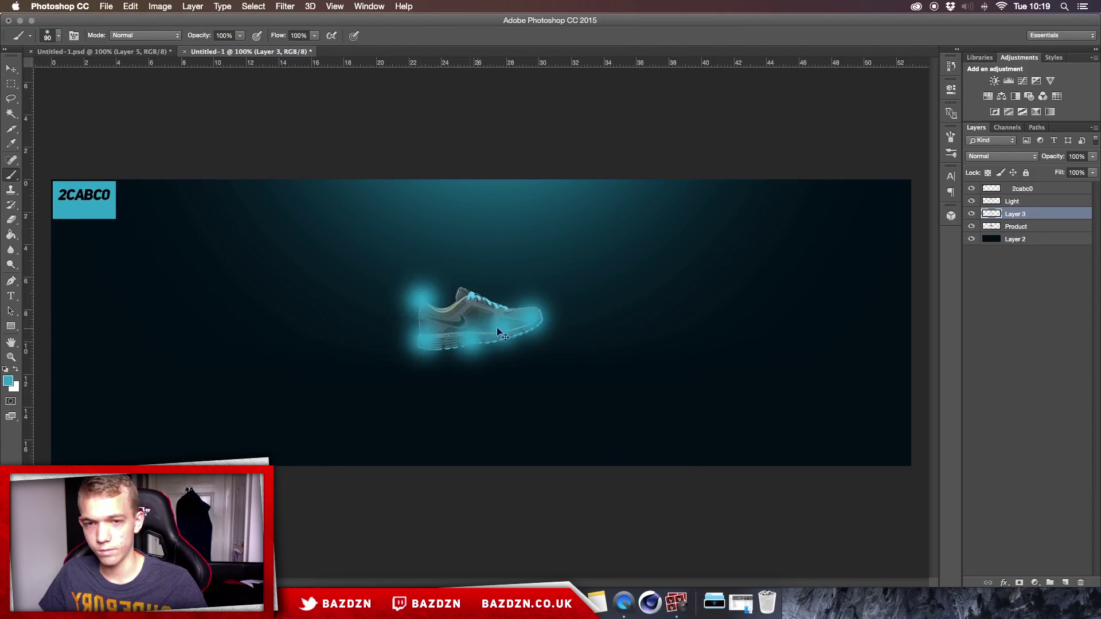
left_click(424, 299)
key("super+z")
left_click(425, 306)
left_click(470, 284)
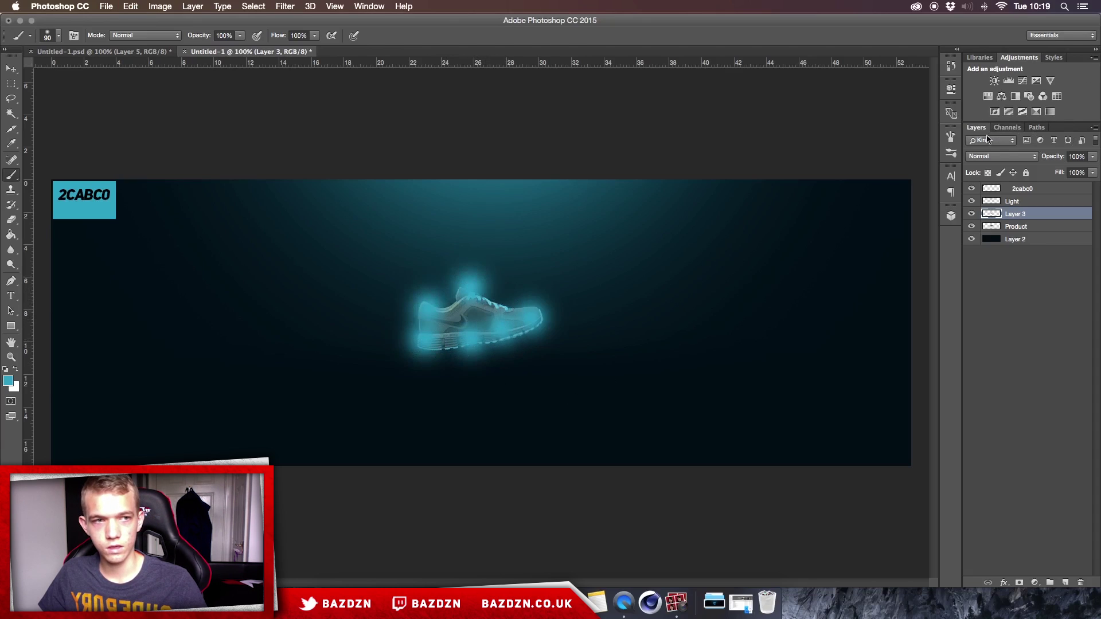
Step: Set the glow layer's blend mode to Color Dodge and check the result up close
left_click(984, 156)
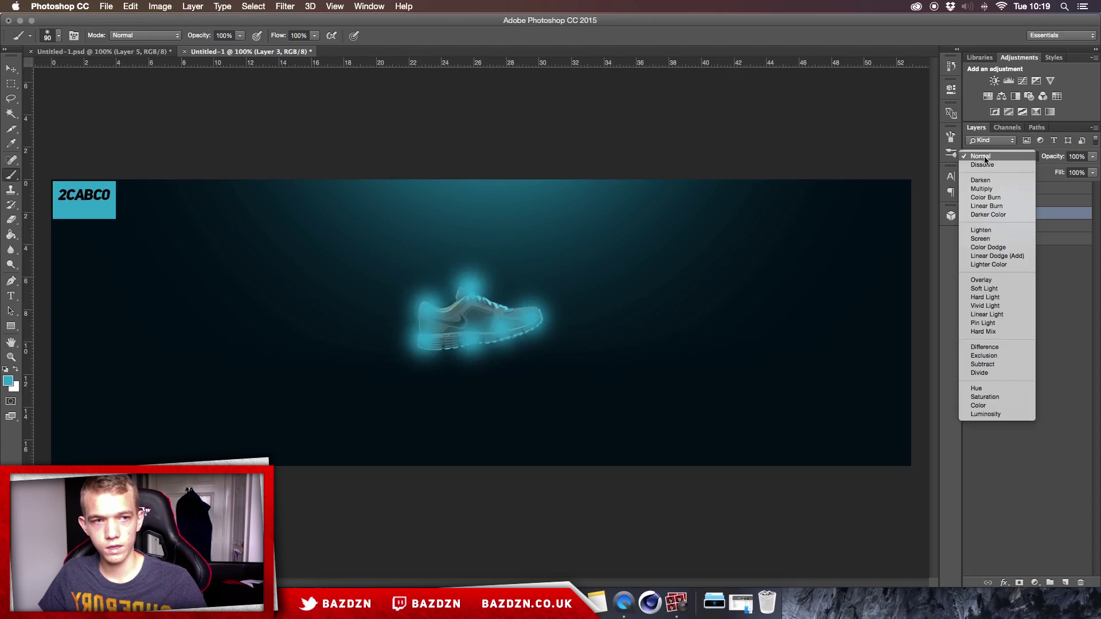
left_click(1004, 251)
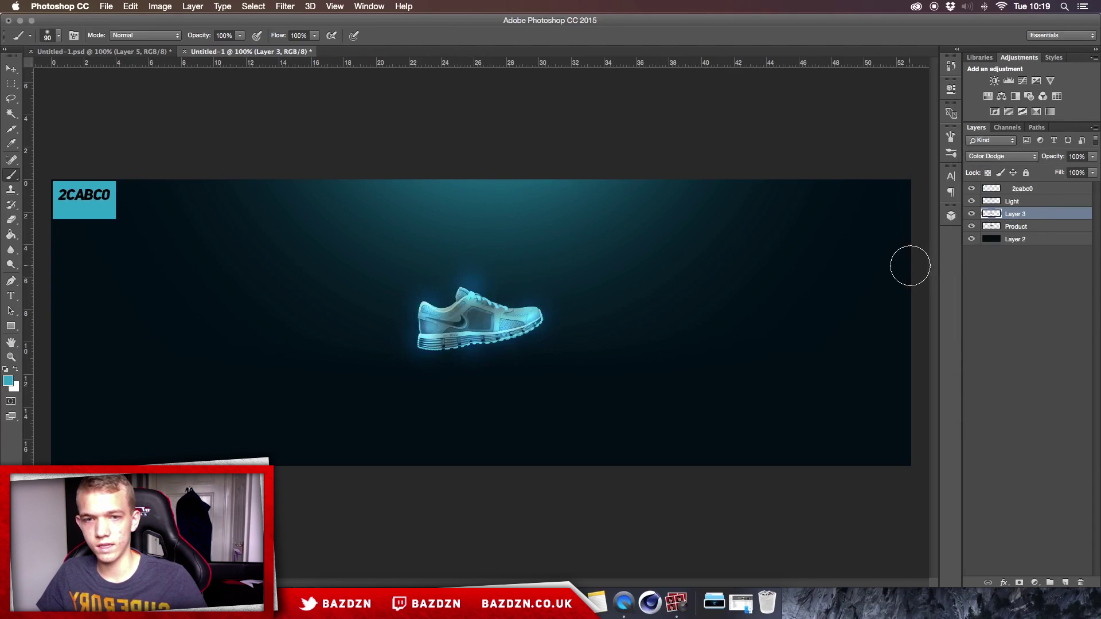
key("super+equal")
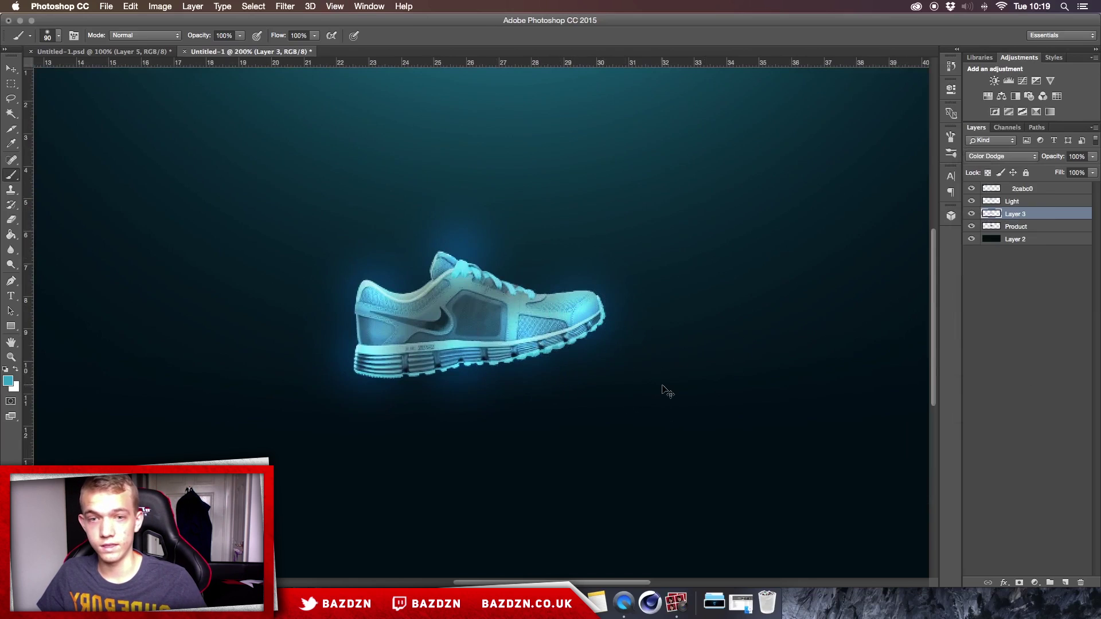
key("super+minus")
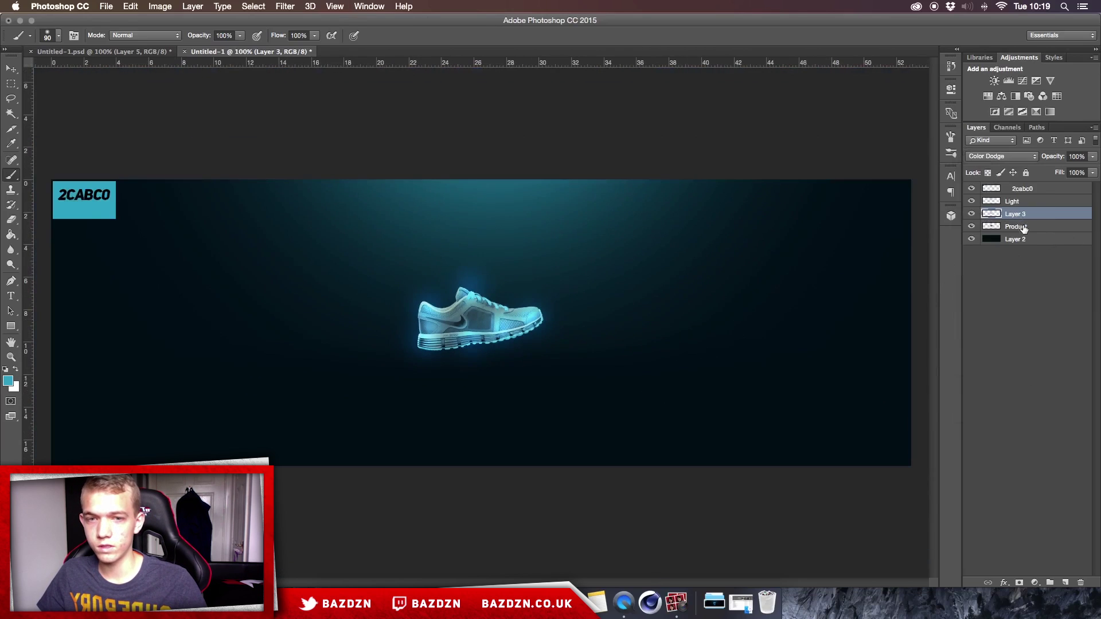
Step: Select the Product layer and browse the Image menu without applying anything
left_click(1023, 228)
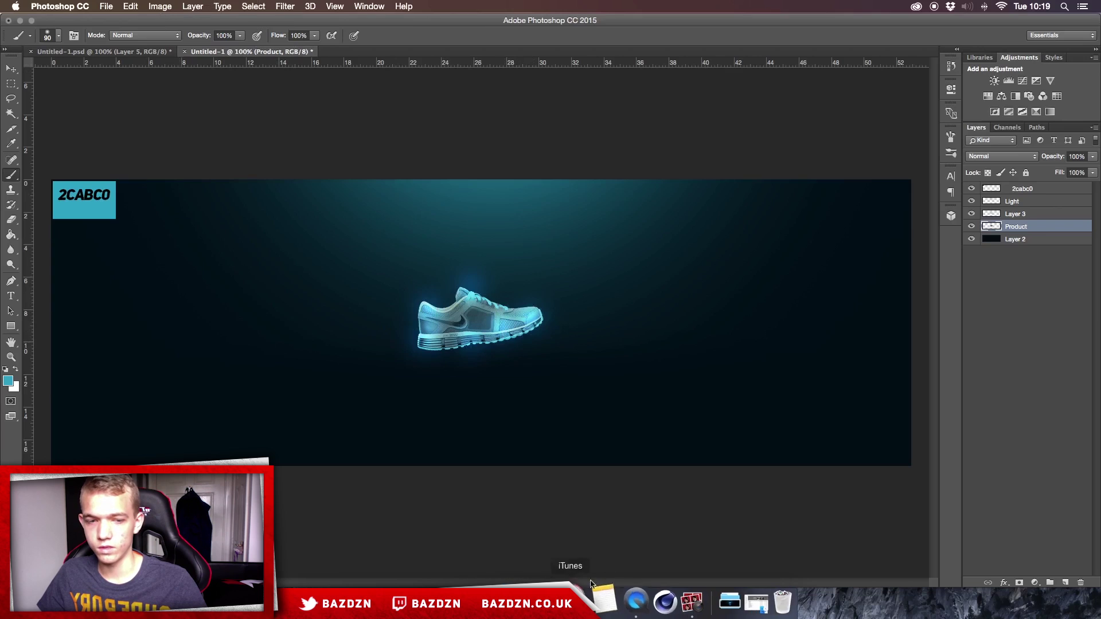
left_click(709, 597)
left_click(709, 596)
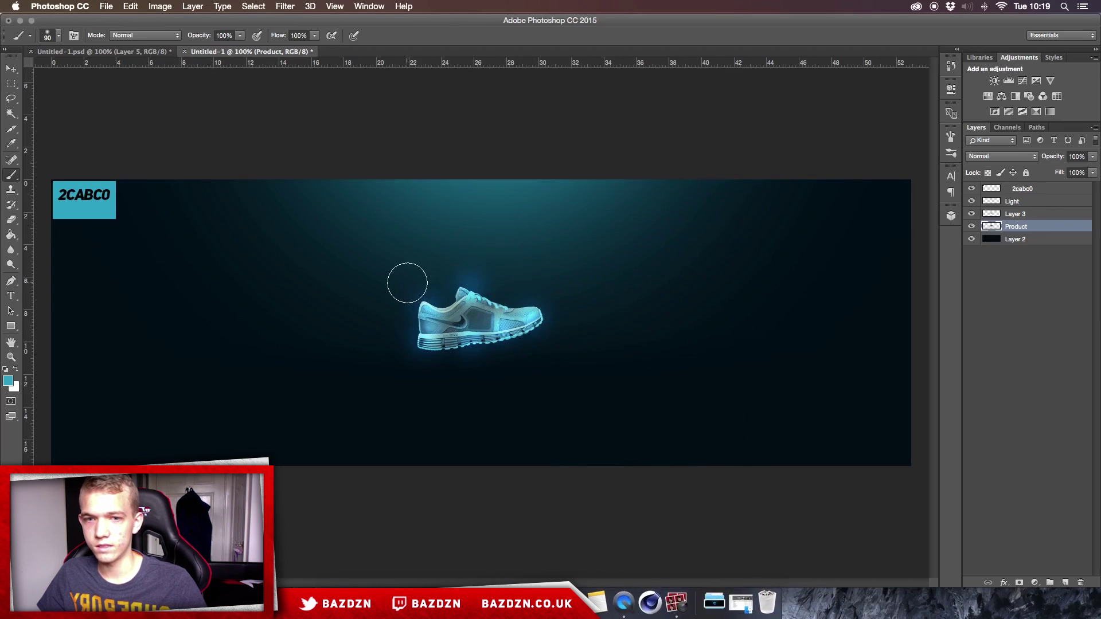
left_click(131, 6)
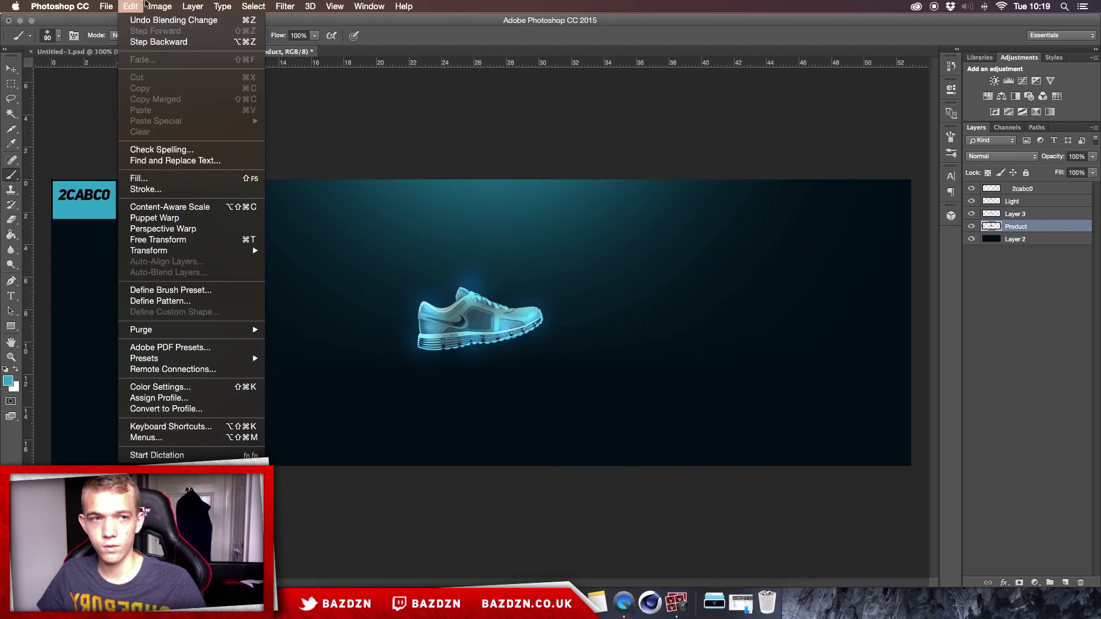
left_click(161, 5)
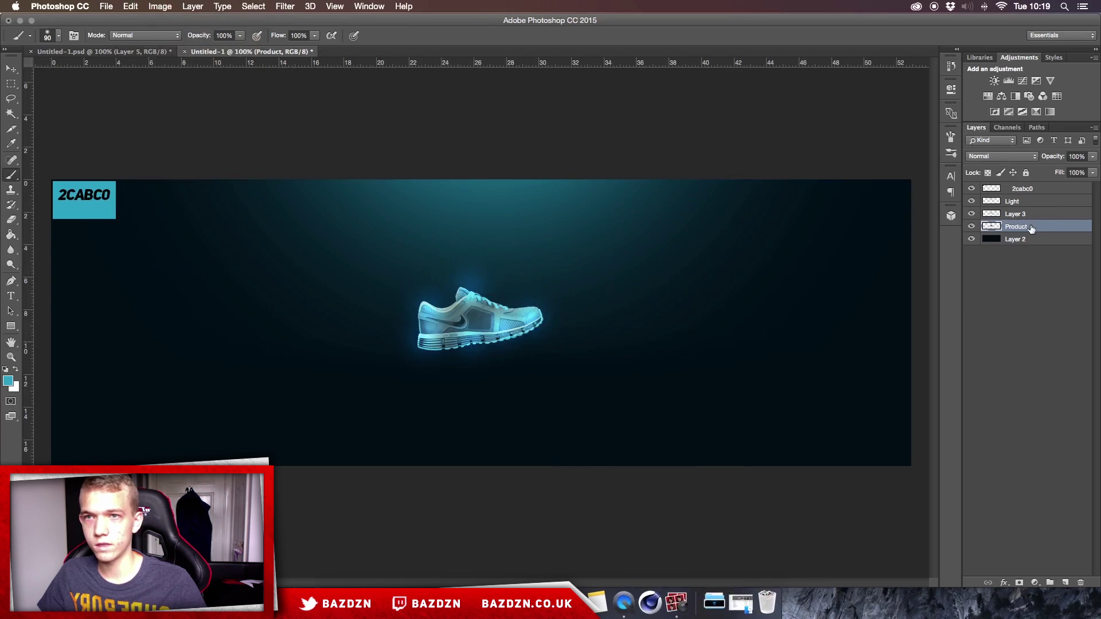
Step: Darken the sneaker with Brightness/Contrast at brightness -80
left_click(153, 6)
mouse_move(172, 40)
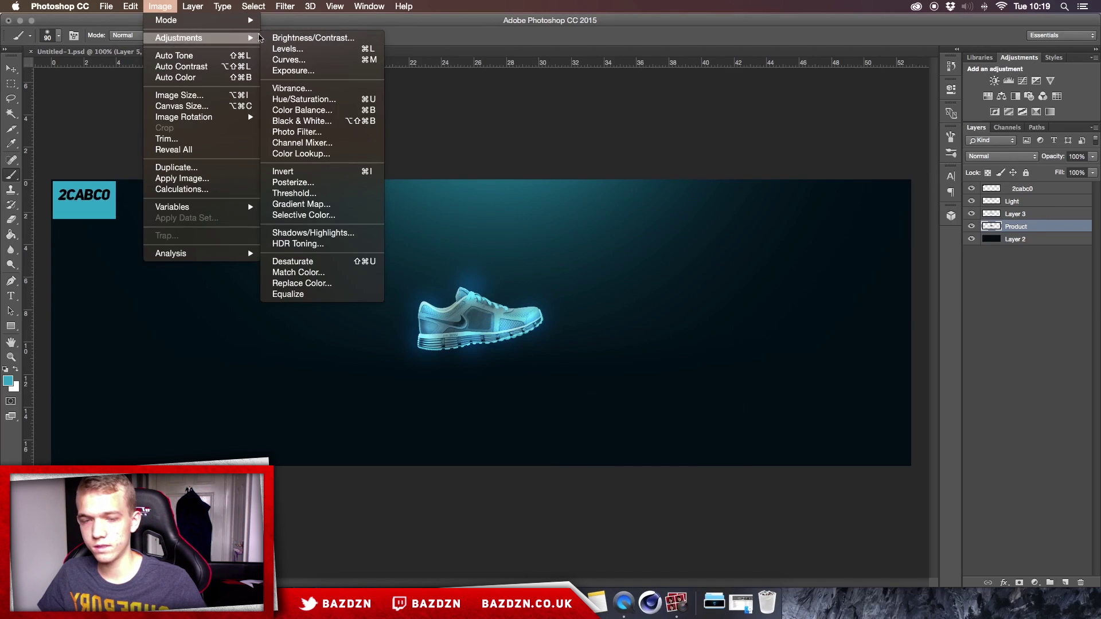
left_click(304, 37)
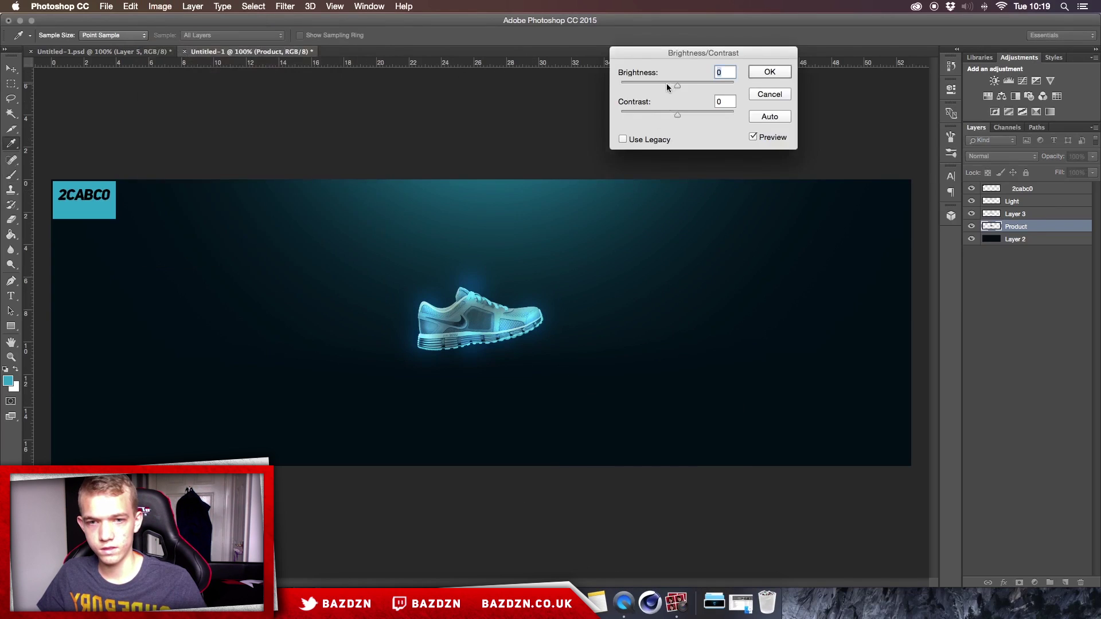
left_click_drag(666, 87, 640, 87)
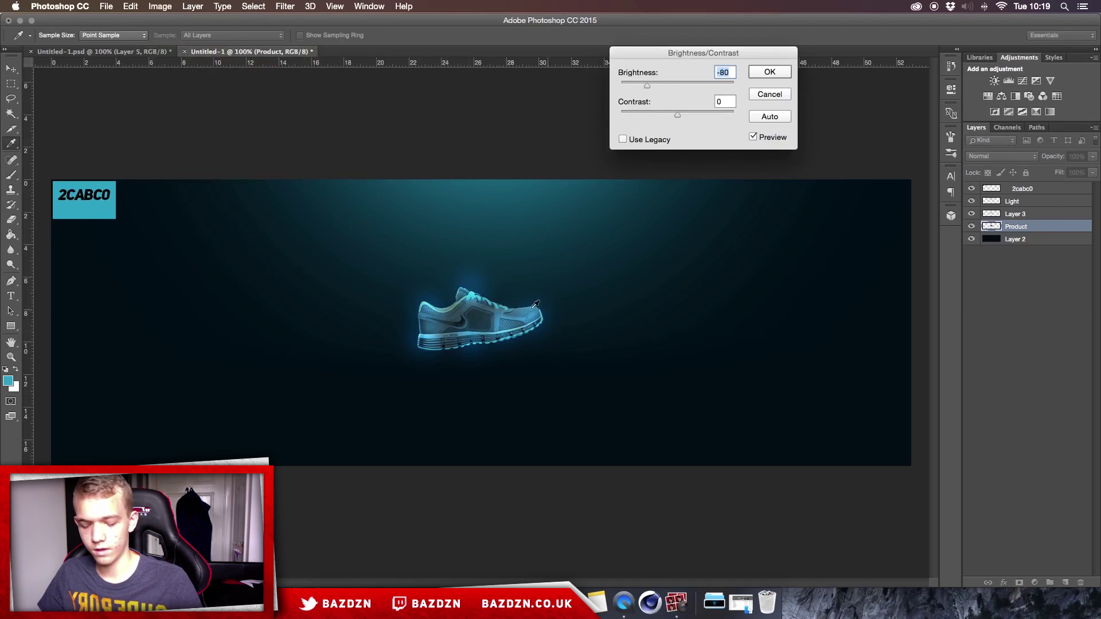
key("Return")
Step: Select the glow Layer 3, zoom in on the shoe, and set an 80 px eraser
key("b")
key("super+equal")
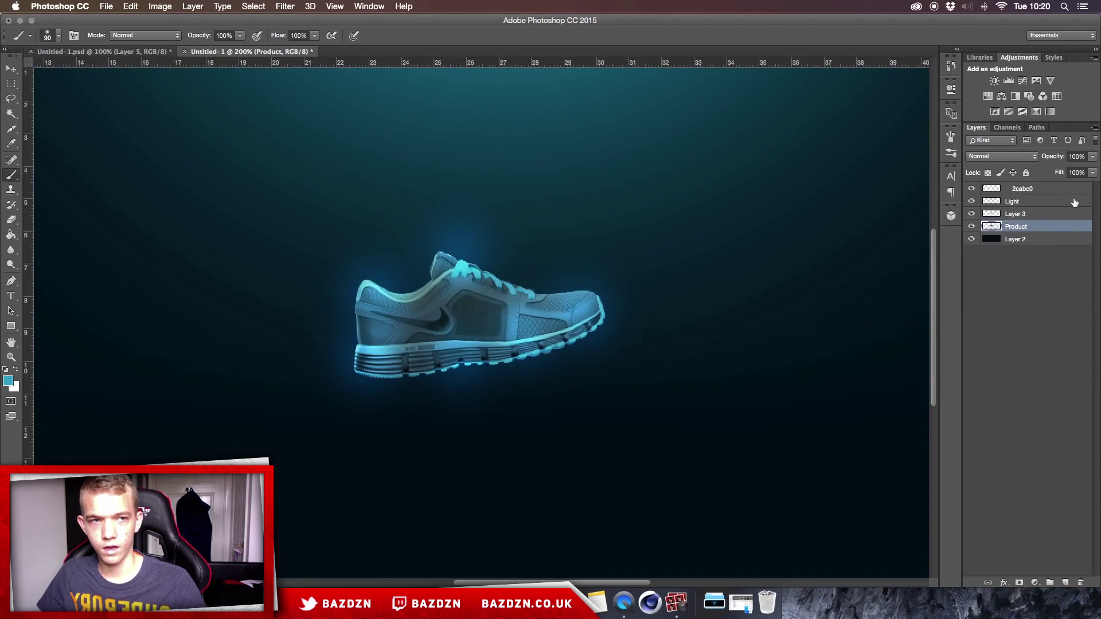
left_click(1014, 216)
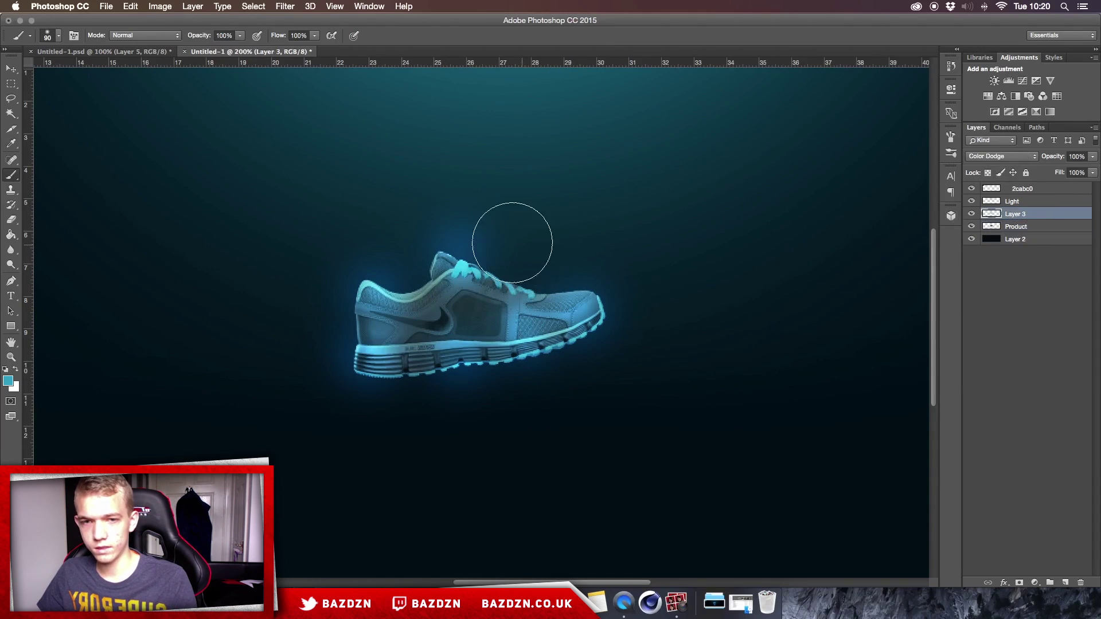
key("super+equal")
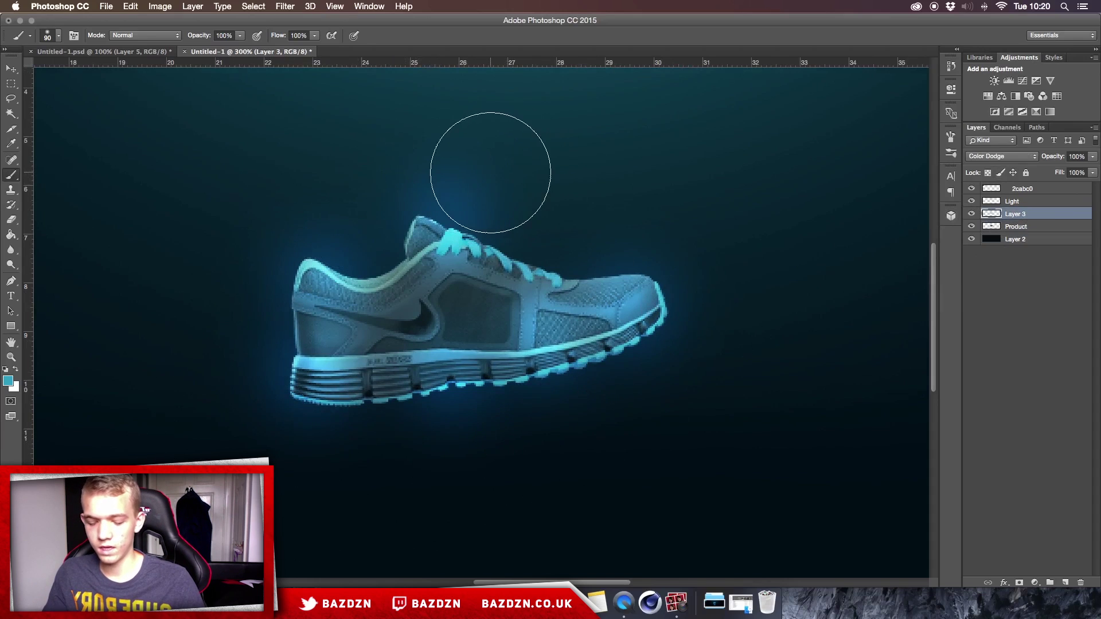
key("e")
key("bracketleft")
key("bracketleft")
key("bracketleft")
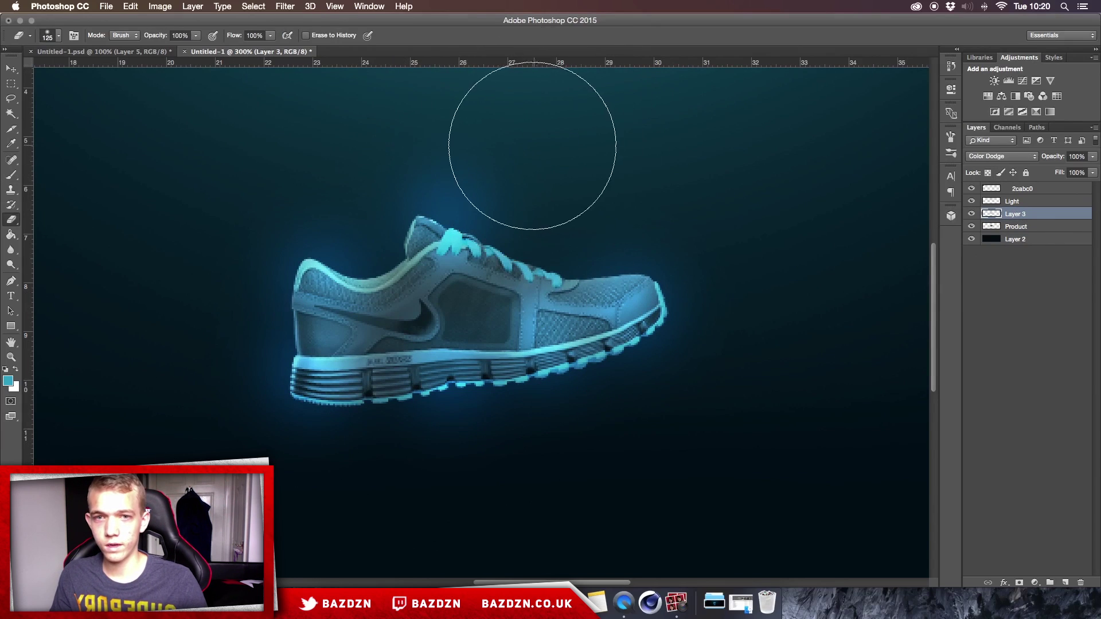
key("bracketleft")
key("bracketleft")
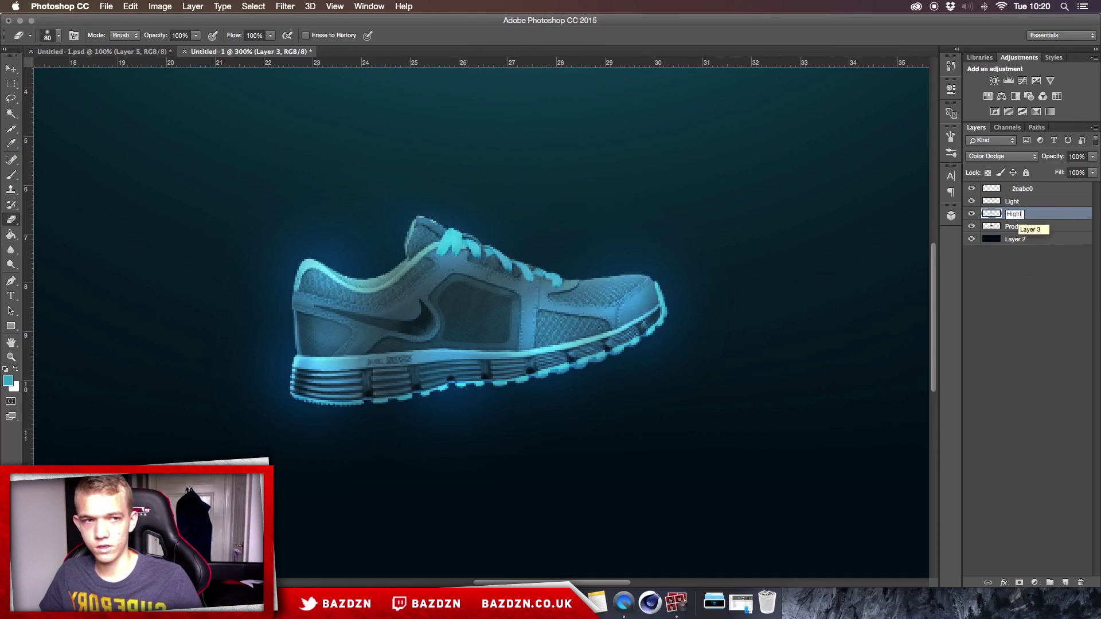
Step: Finish naming the glow layer 'Highlight' and zoom back out to the whole banner
type("ht")
key("Return")
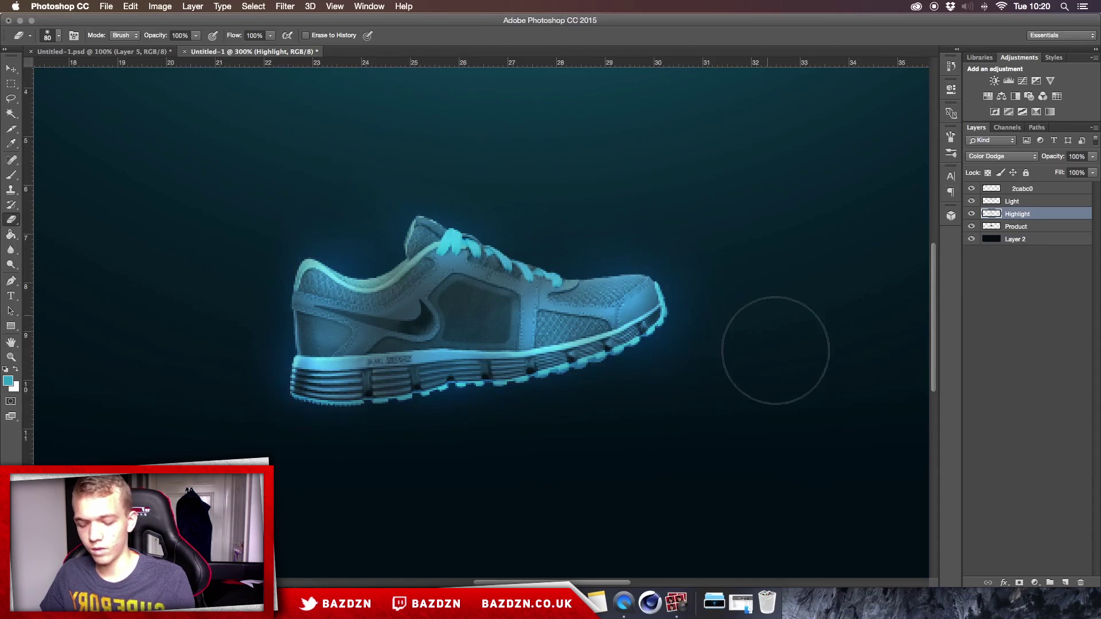
key("super+minus")
key("super+minus")
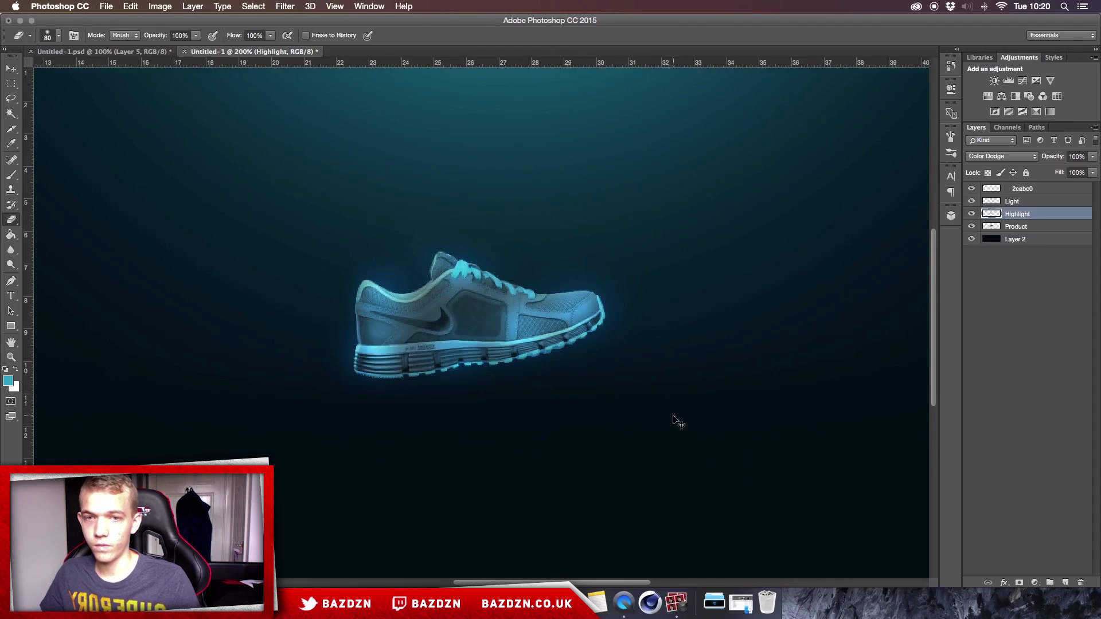
key("super+minus")
key("super+plus")
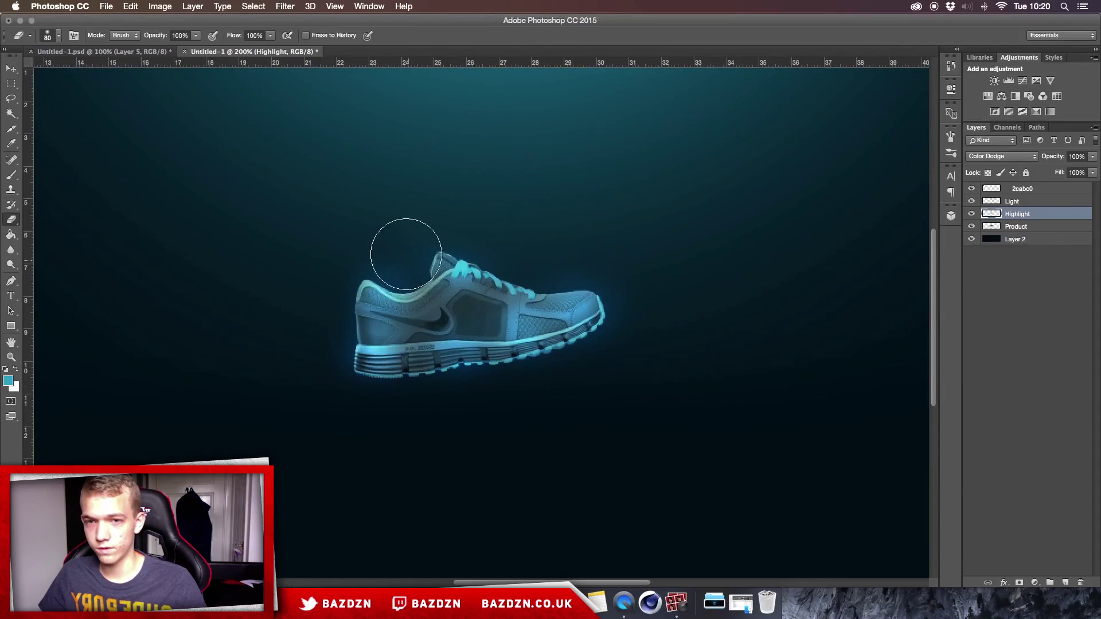
key("super+minus")
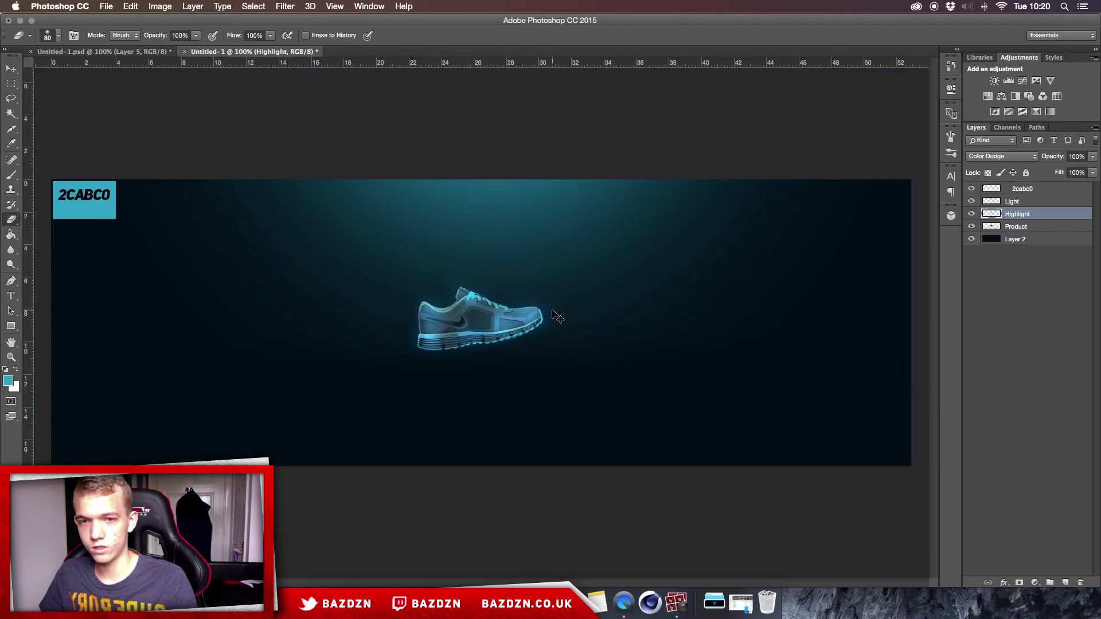
key("super+plus")
key("super+minus")
key("super+plus")
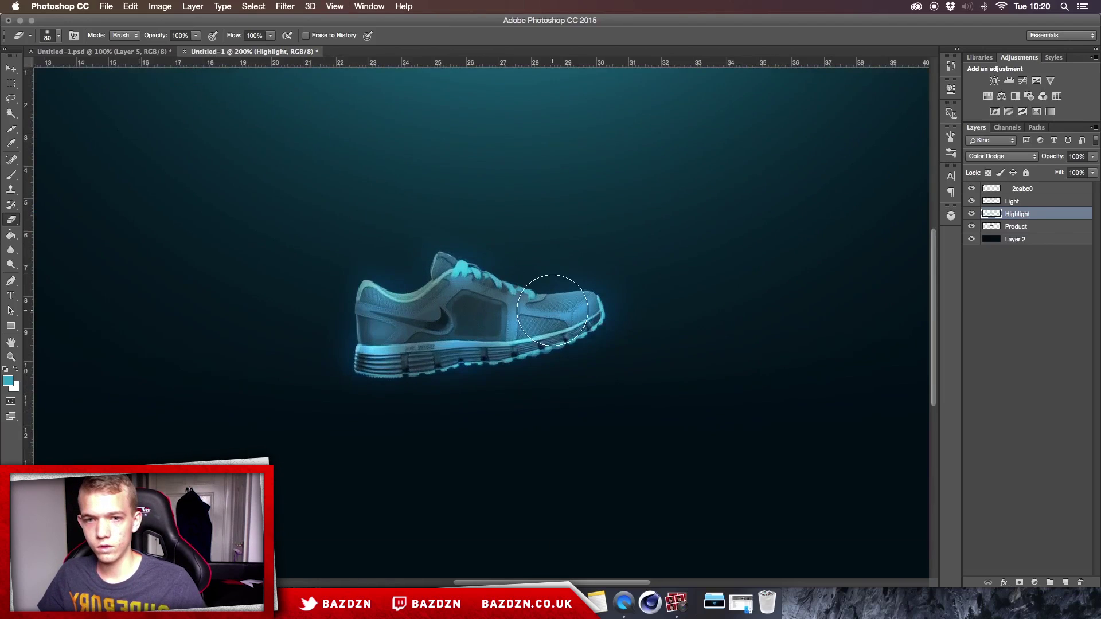
left_click(125, 50)
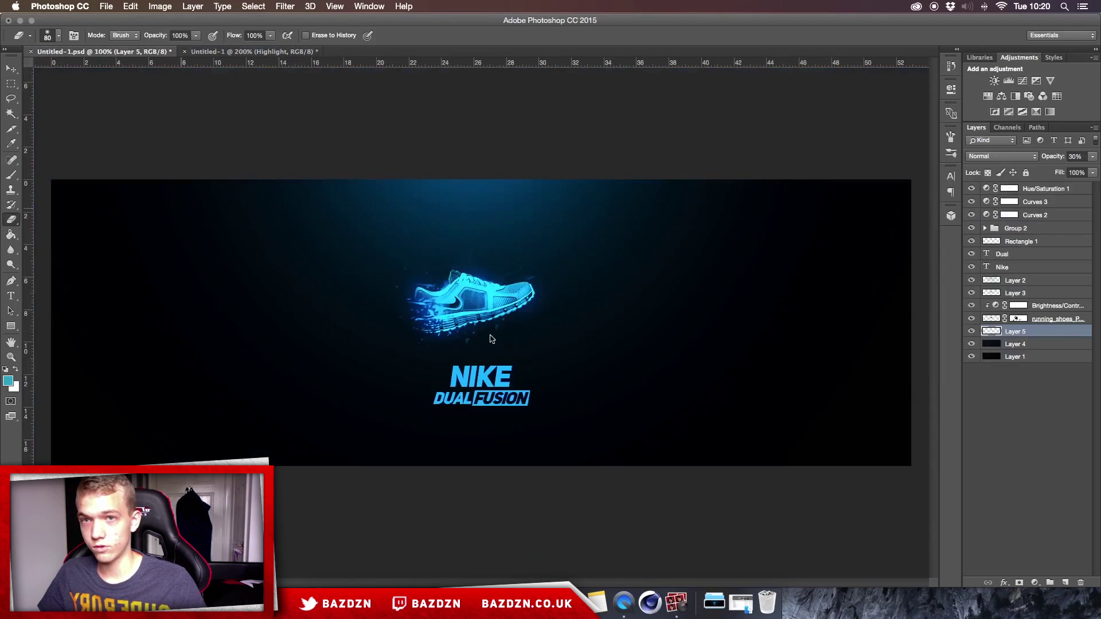
left_click(250, 52)
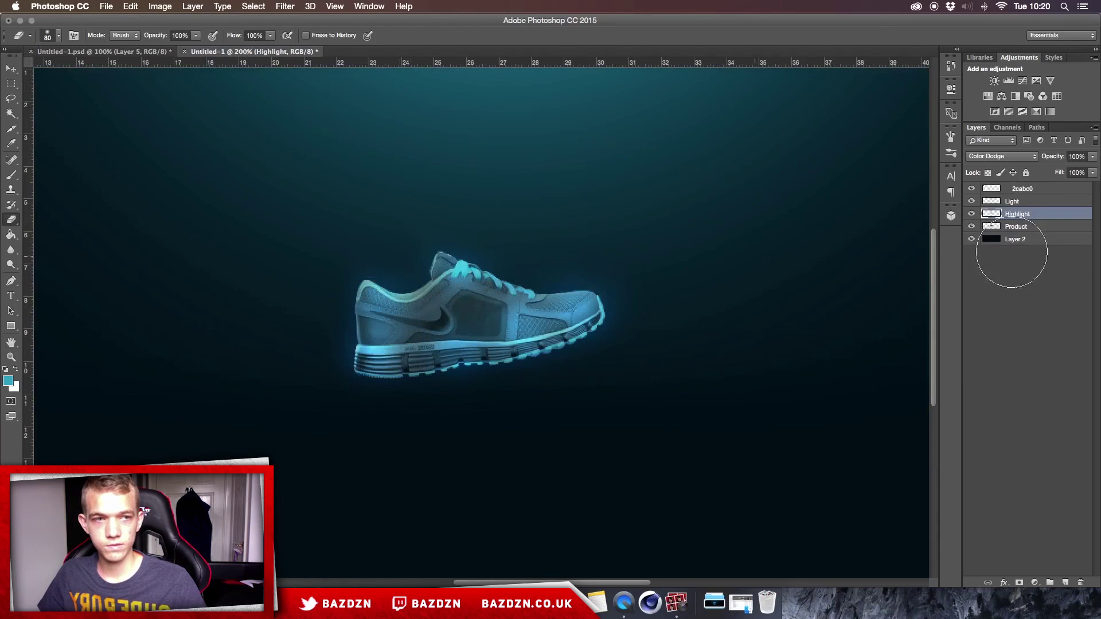
left_click(1016, 227)
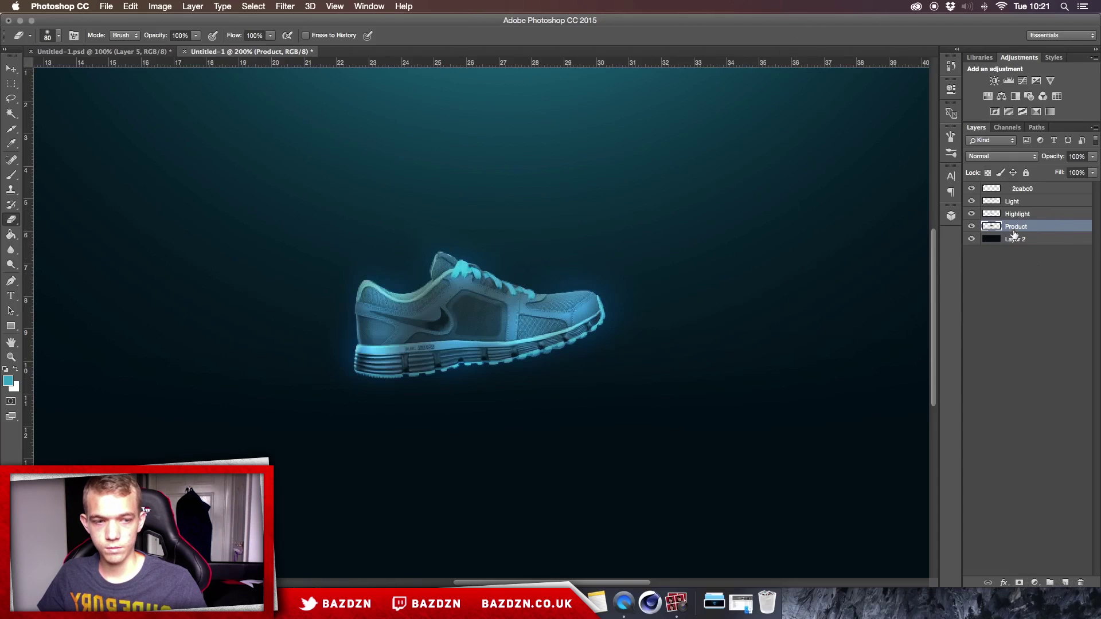
Step: Add a layer mask to the Product layer and load the 1383 splatter brush for the Eraser
left_click(1020, 583)
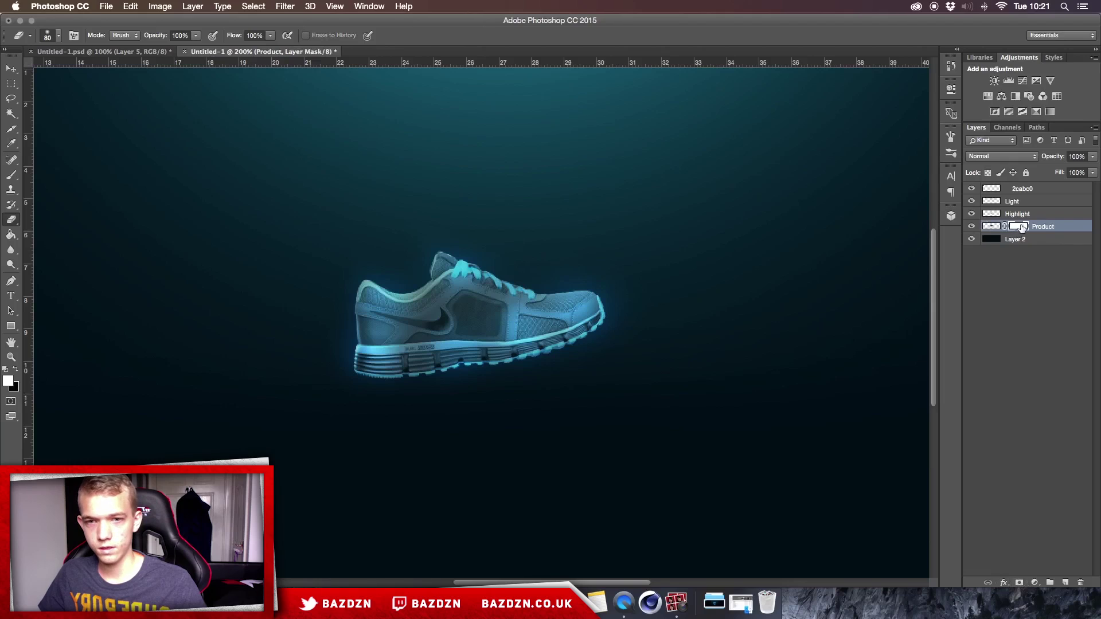
right_click(666, 408)
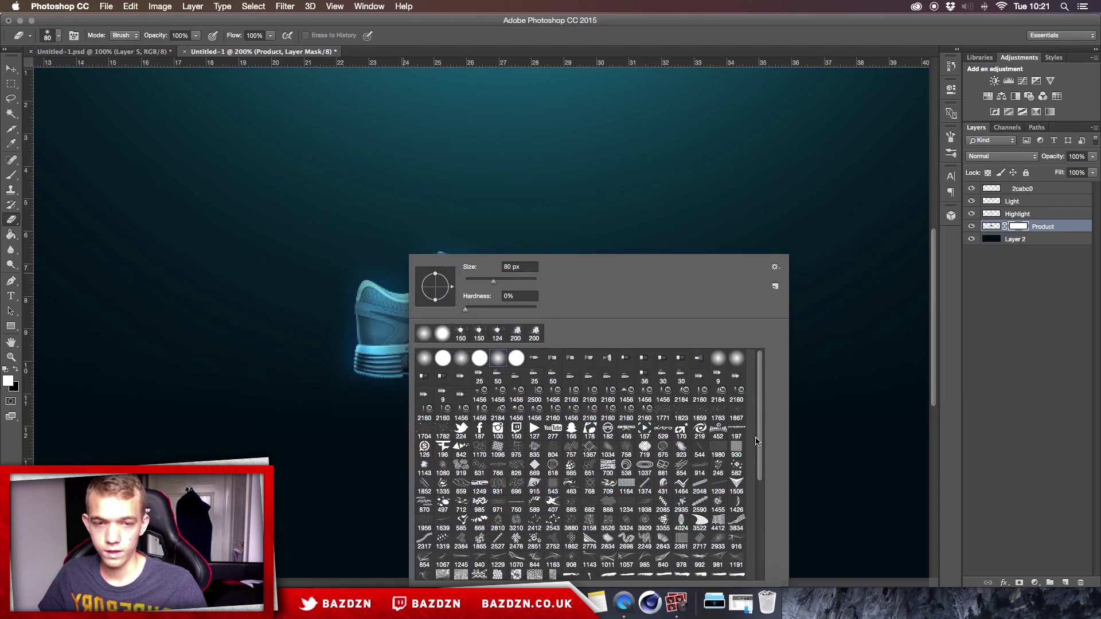
left_click_drag(760, 440, 756, 511)
scroll(608, 545, "up", 3)
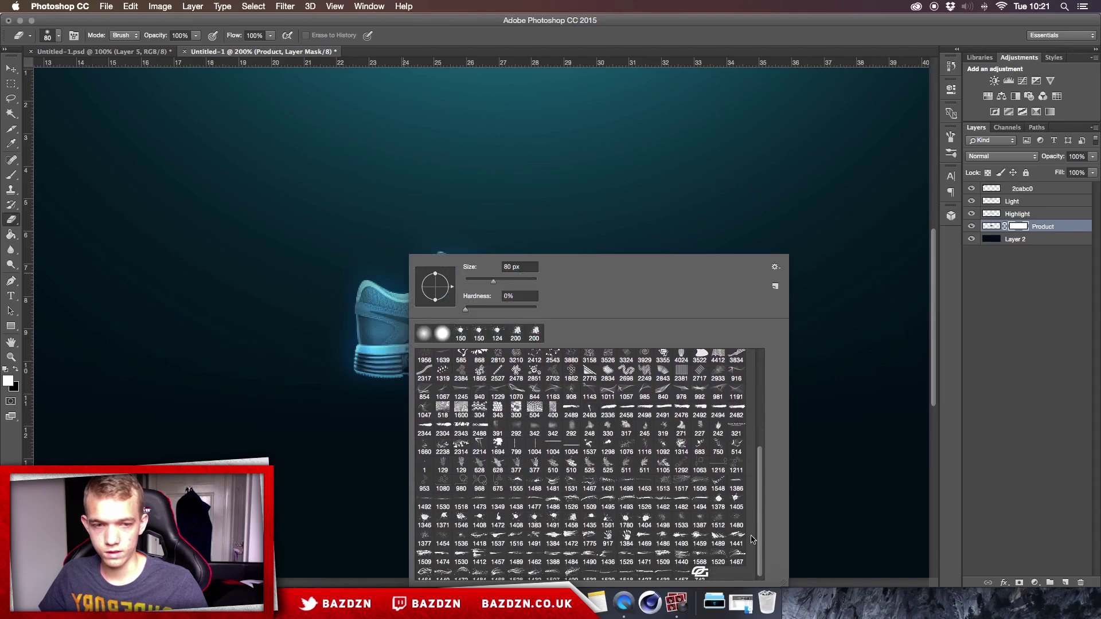
scroll(608, 544, "down", 2)
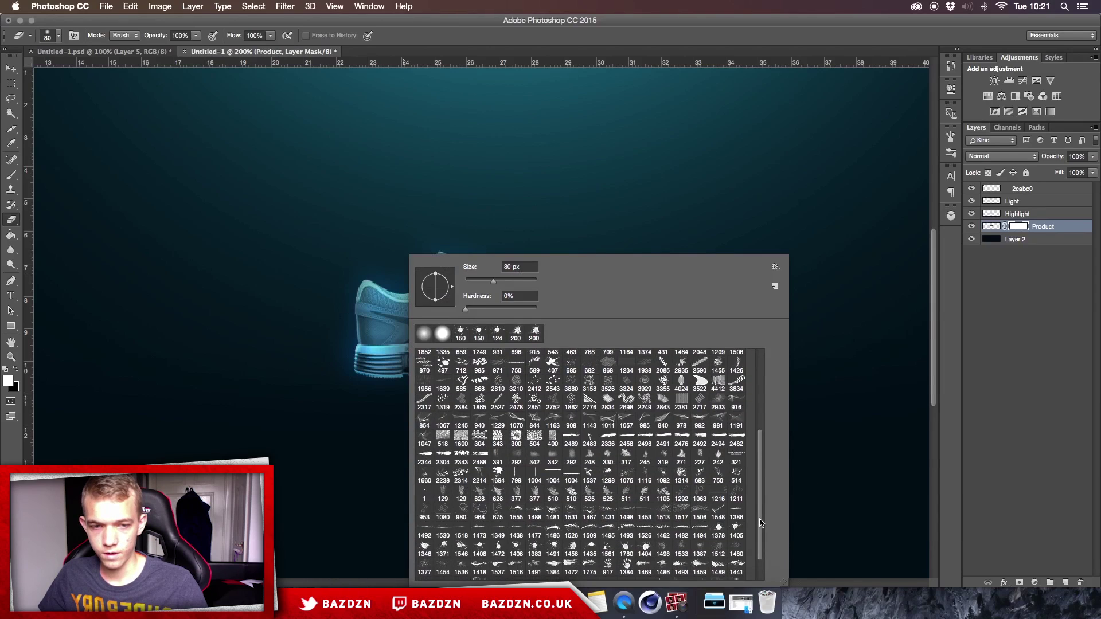
left_click_drag(759, 525, 759, 534)
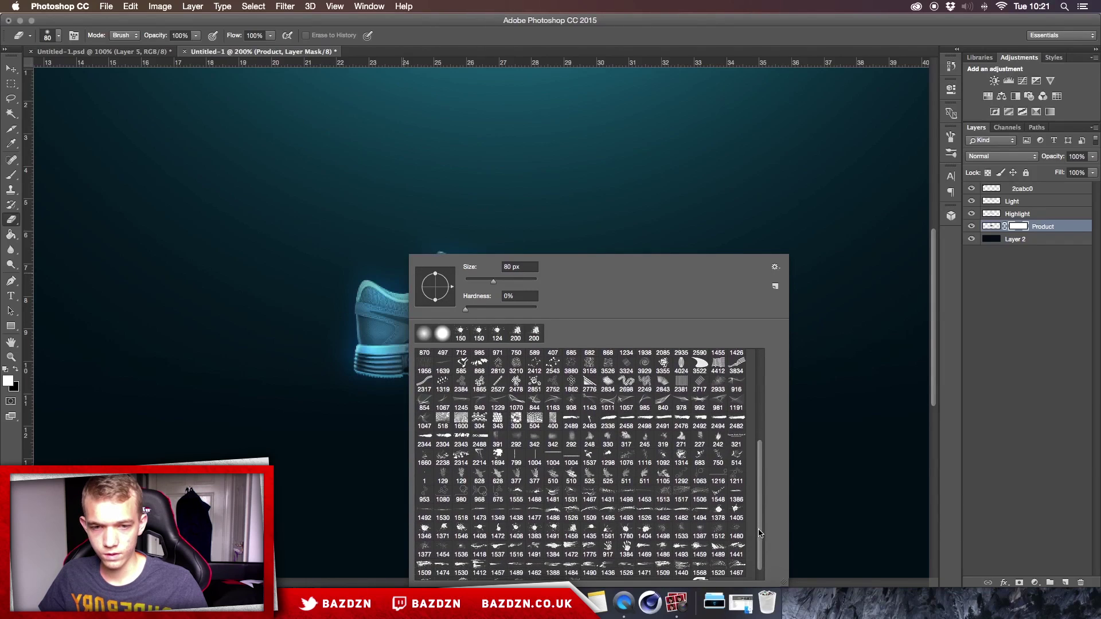
left_click(534, 530)
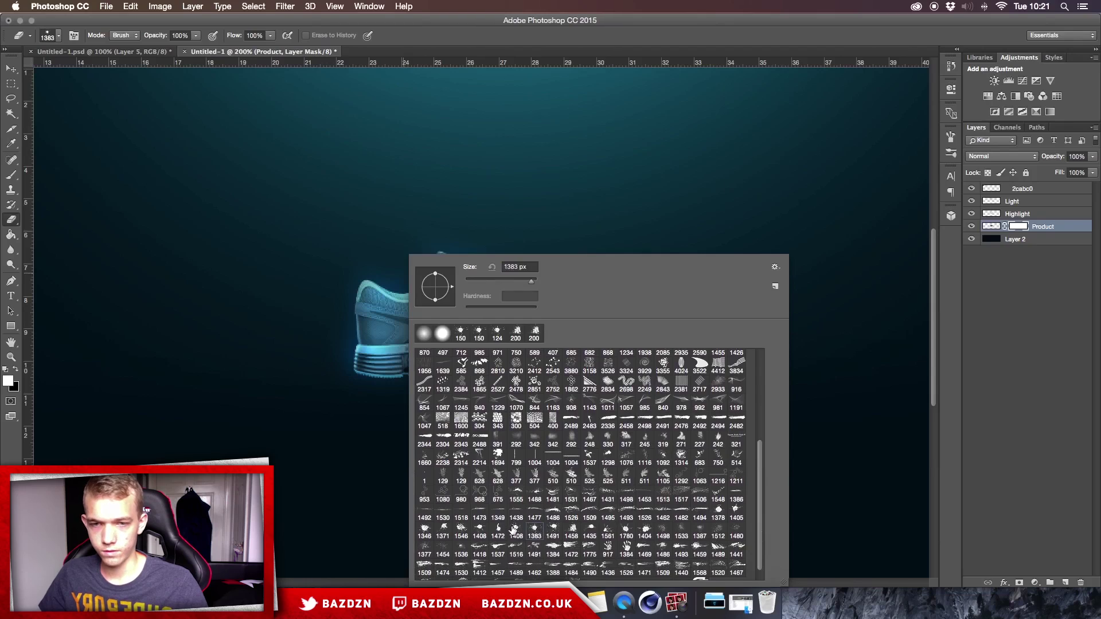
left_click(353, 388)
key("super+z")
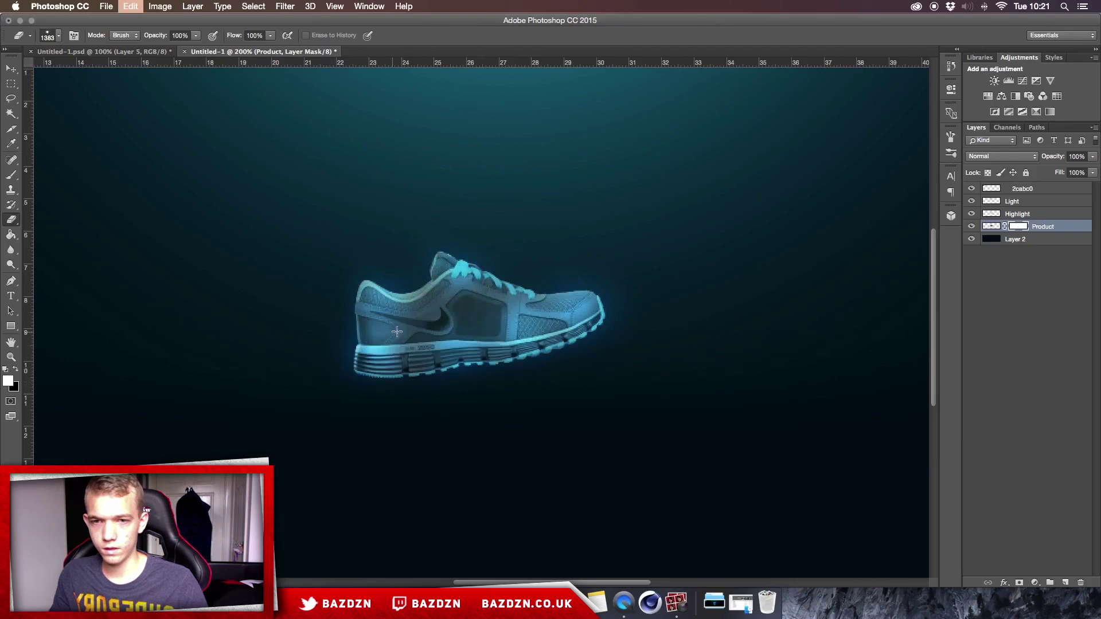
Step: Erase the shoe's heel on the mask with the 1383 splatter brush at 200 px
key("bracketleft")
key("bracketleft")
key("bracketleft")
key("bracketleft")
key("bracketleft")
key("bracketleft")
key("bracketleft")
key("bracketleft")
key("bracketleft")
key("bracketleft")
key("bracketleft")
key("bracketleft")
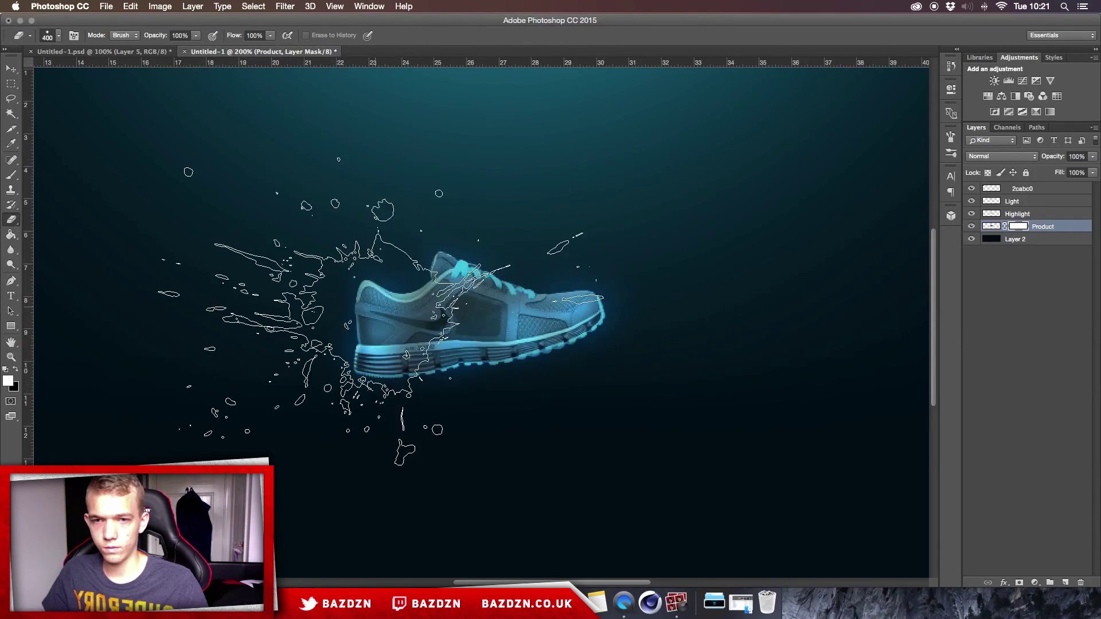
key("bracketleft")
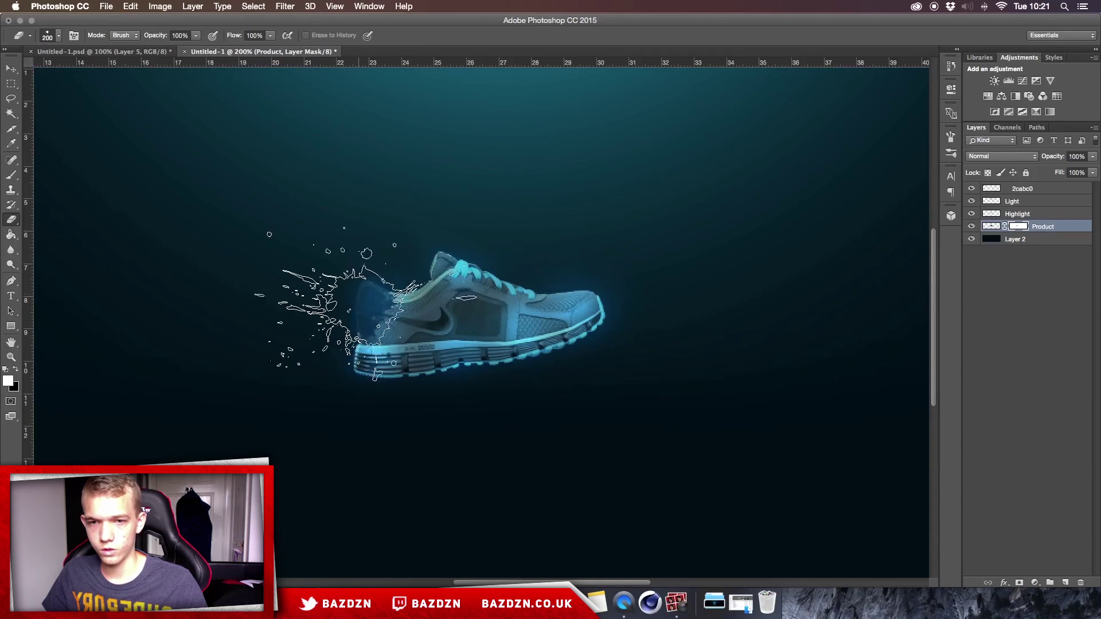
mouse_move(390, 382)
left_mouse_down()
mouse_move(480, 432)
mouse_move(416, 350)
mouse_move(392, 354)
mouse_move(468, 382)
mouse_move(481, 360)
mouse_move(480, 370)
mouse_move(443, 417)
mouse_move(432, 395)
mouse_move(439, 349)
mouse_move(413, 337)
mouse_move(379, 284)
mouse_move(389, 259)
mouse_move(414, 269)
mouse_move(330, 308)
left_mouse_up()
mouse_move(737, 307)
left_mouse_down()
mouse_move(381, 393)
mouse_move(405, 380)
left_mouse_up()
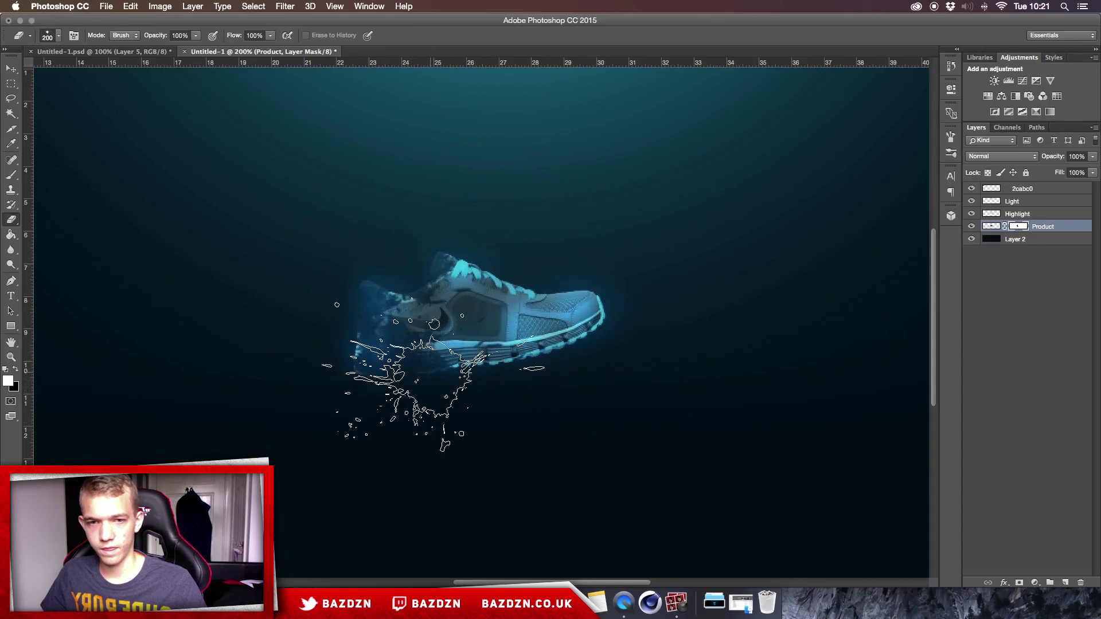
Step: Switch the Eraser to a soft round brush at 150 px for softening the heel
right_click(552, 341)
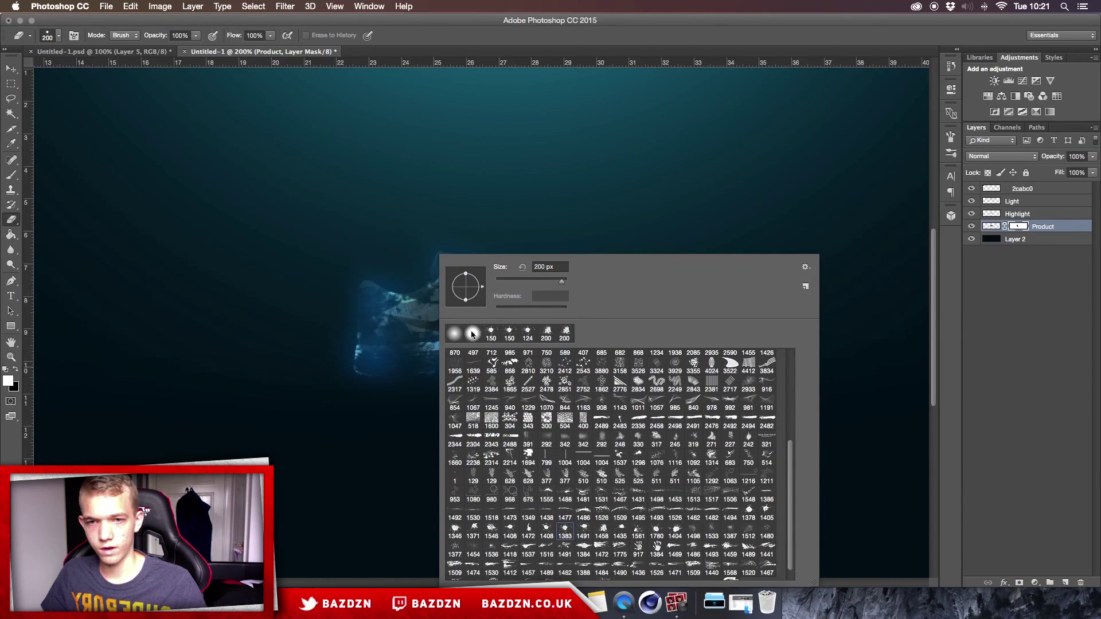
left_click(492, 334)
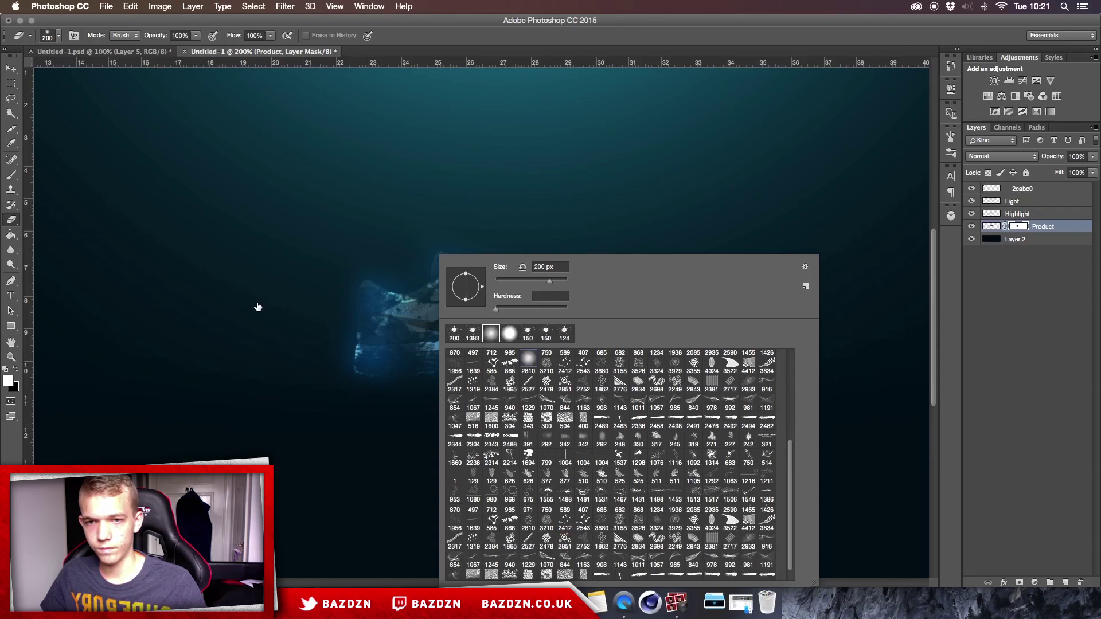
left_click(284, 261)
key("bracketleft")
key("bracketleft")
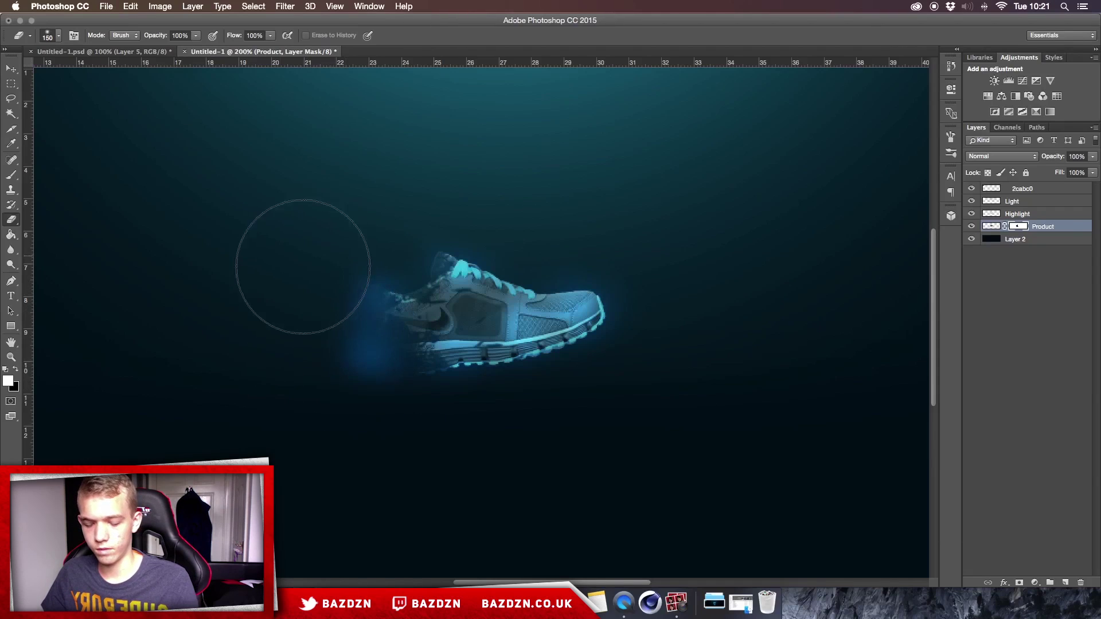
key("super+equal")
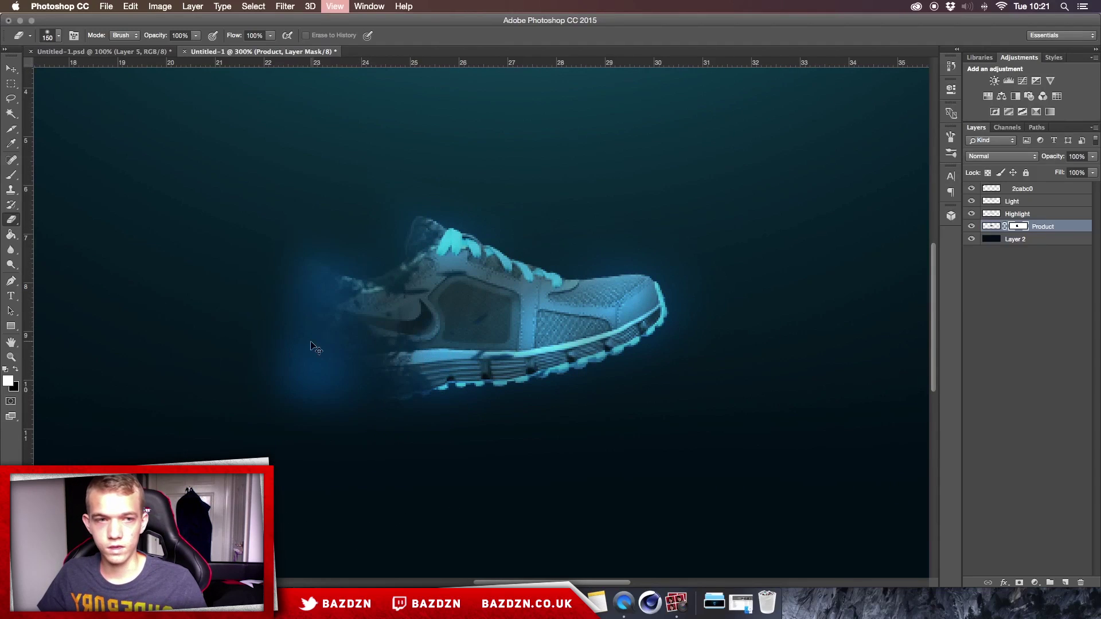
key("super+minus")
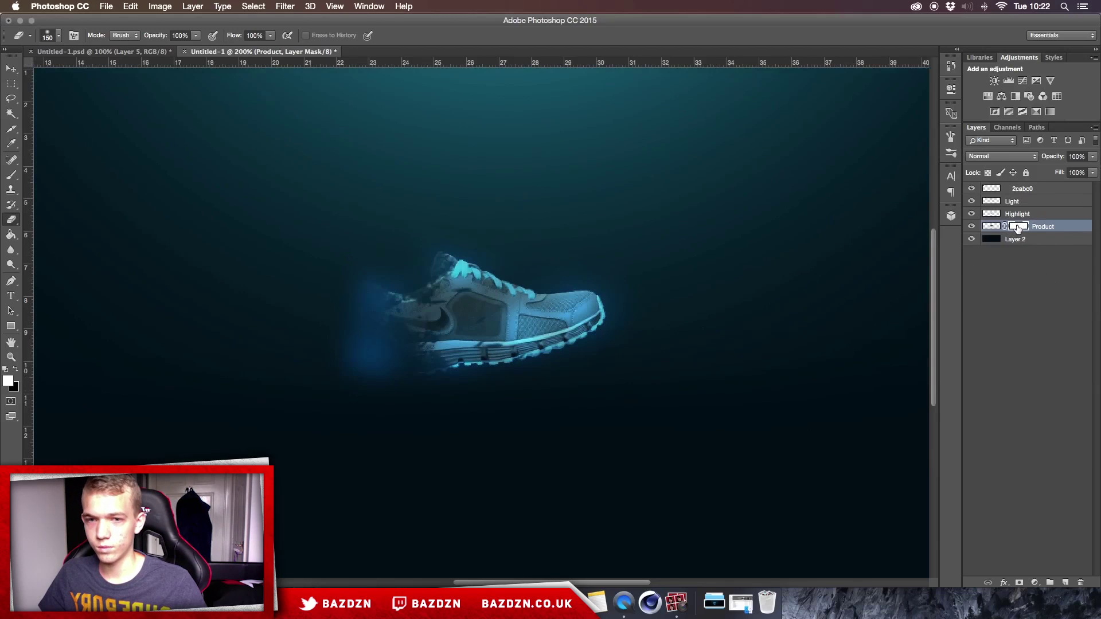
key("b")
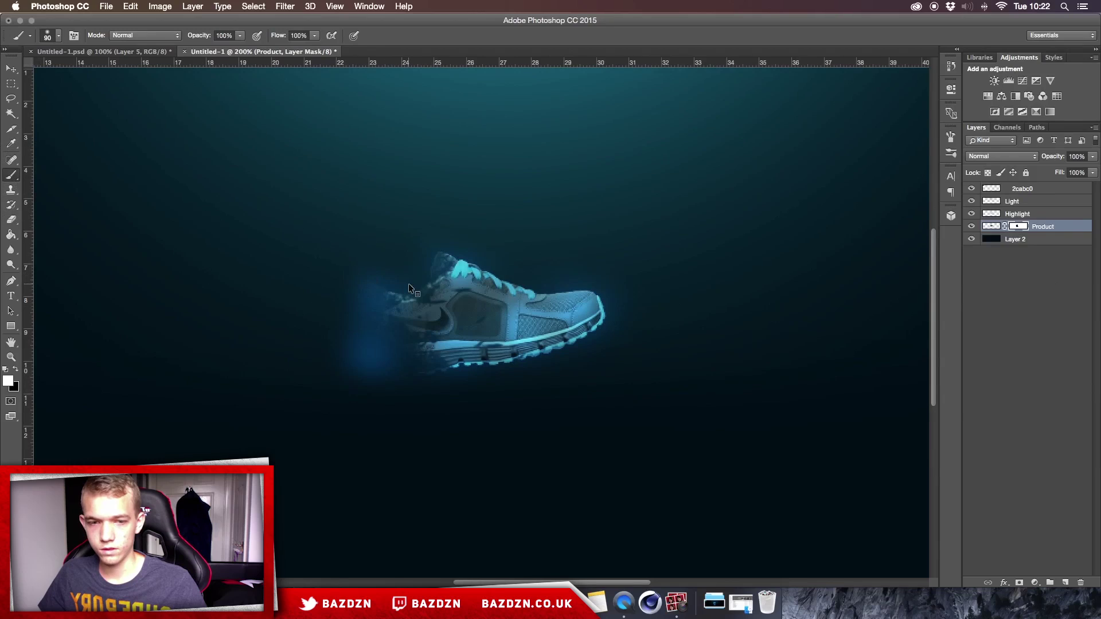
Step: Stamp 250 px 1383 splatter shapes back onto the mask around the heel
right_click(532, 359)
left_click_drag(764, 439, 758, 535)
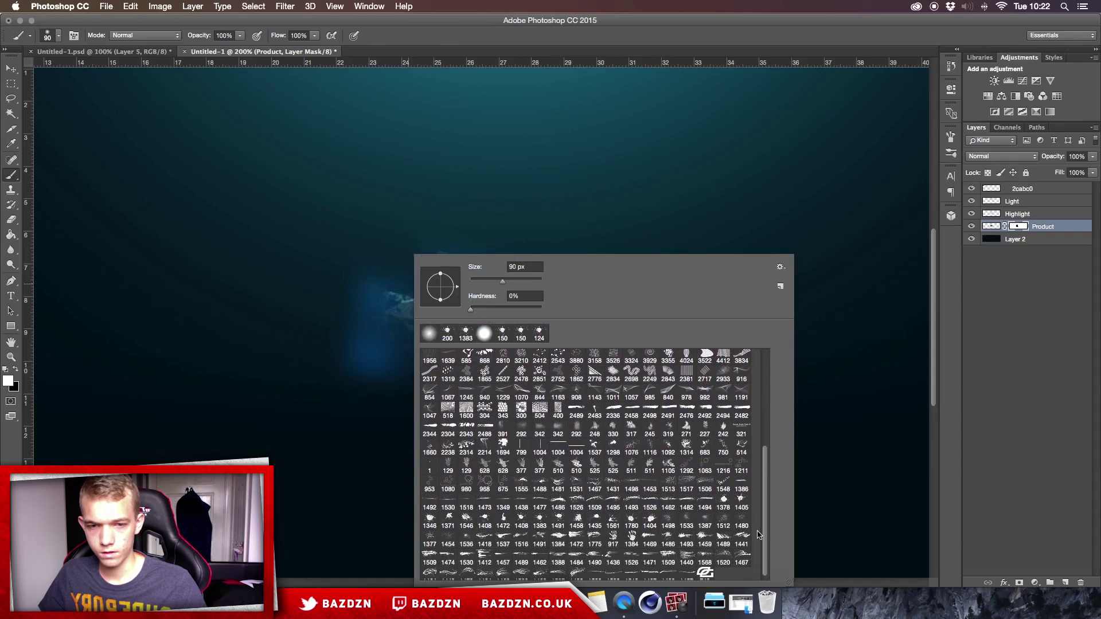
left_click(539, 521)
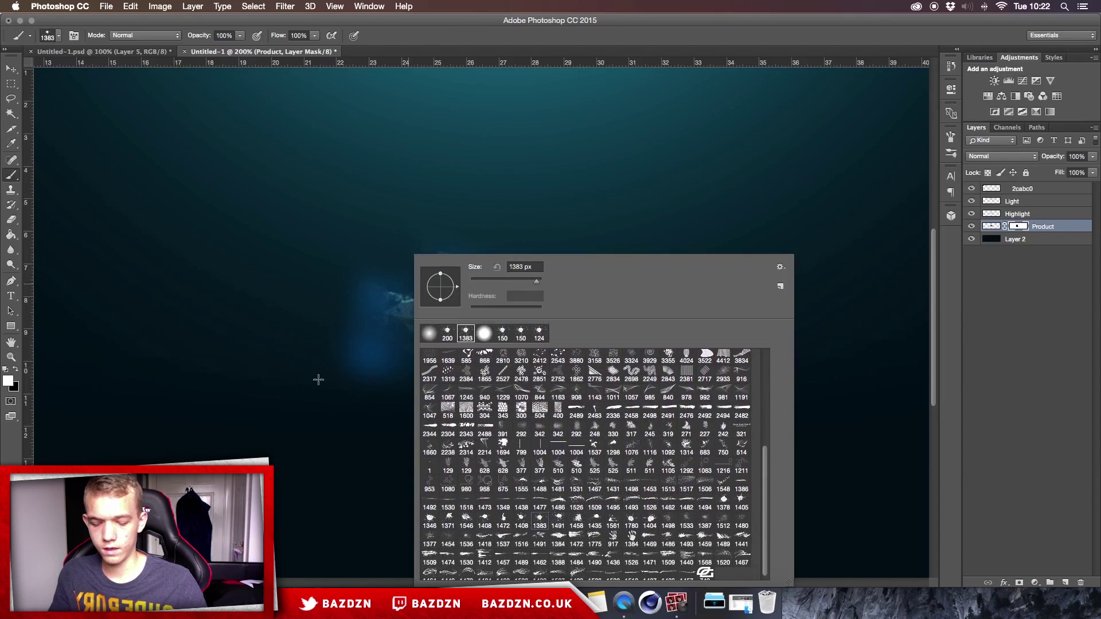
key("super+z")
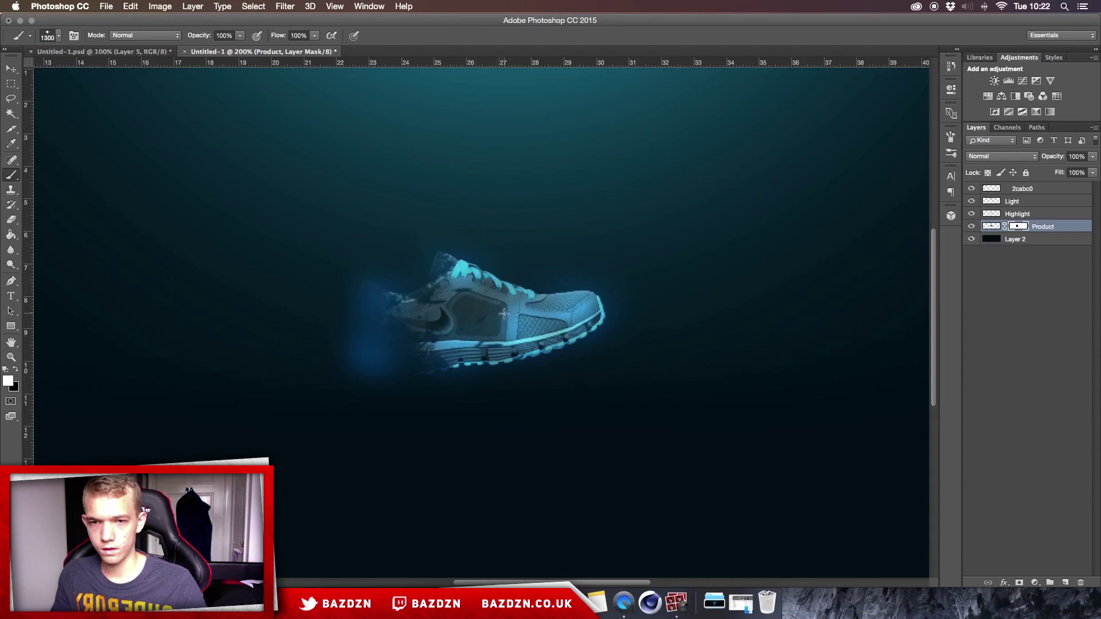
key("bracketleft")
key("bracketleft")
key("bracketleft")
key("bracketleft")
key("bracketleft")
key("bracketleft")
key("bracketleft")
key("bracketleft")
key("bracketleft")
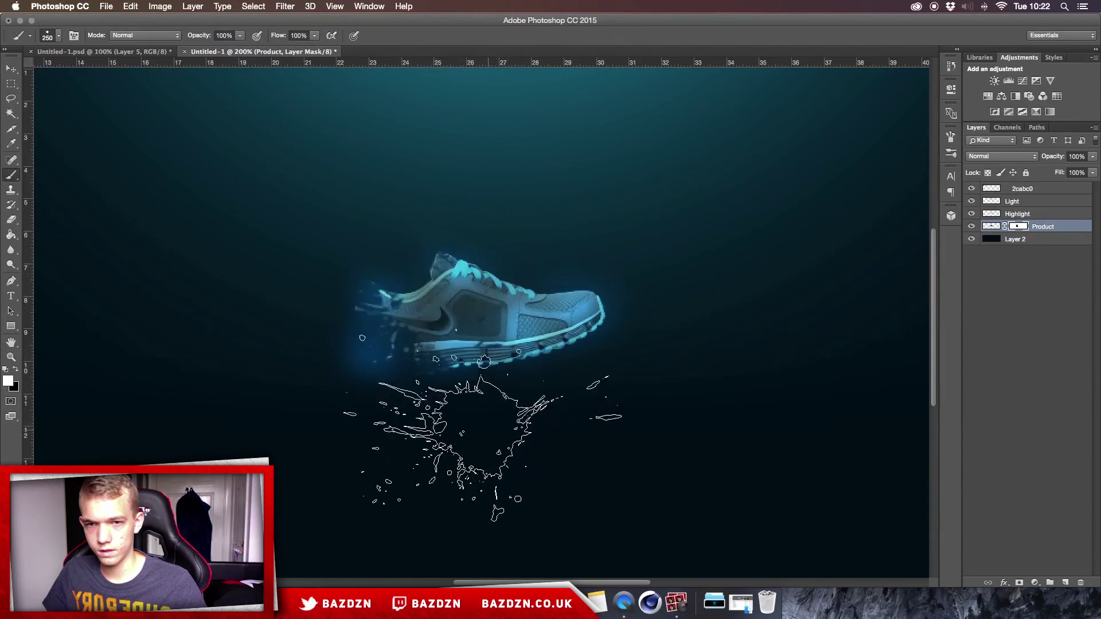
key("super+z")
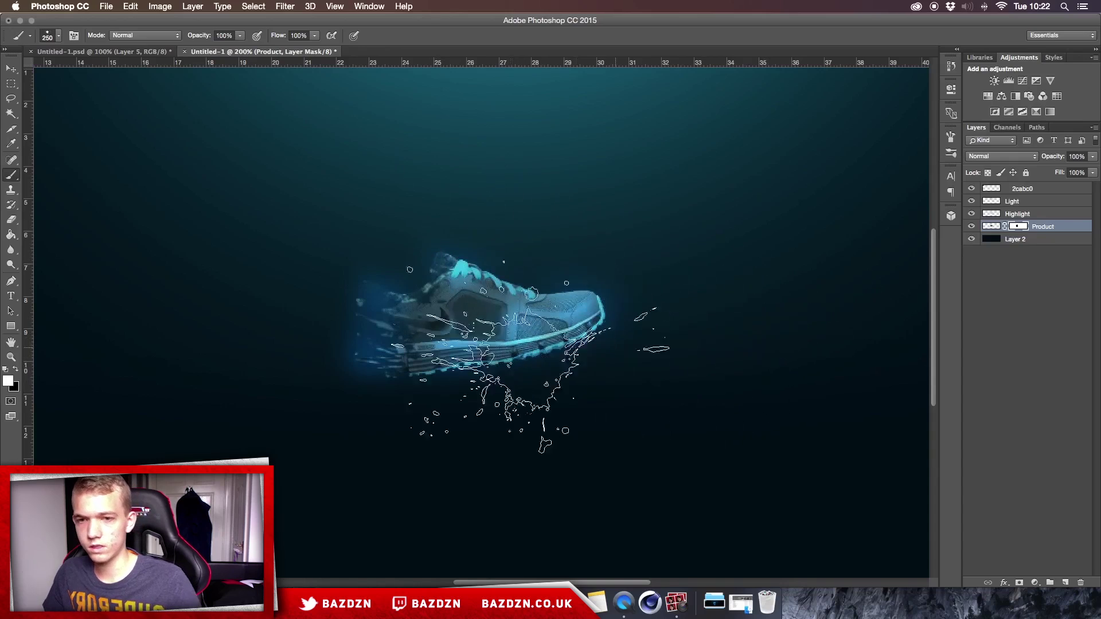
key("e")
key("super+plus")
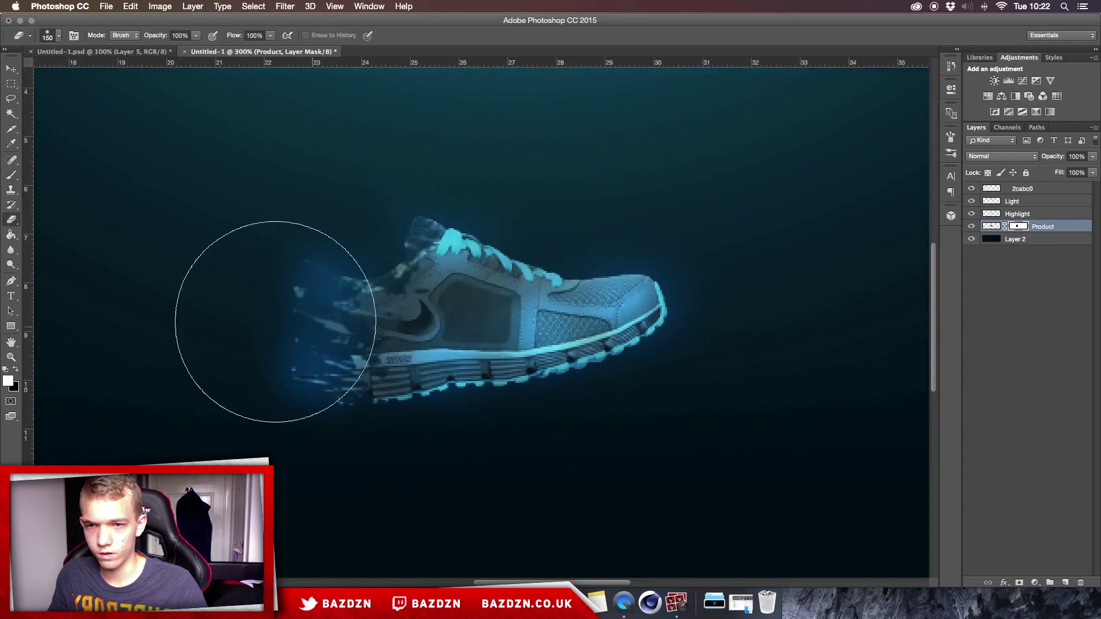
Step: Shrink the Eraser to a 20 px soft round brush to tidy the heel fragments
key("bracketleft")
key("bracketleft")
key("bracketleft")
key("bracketleft")
key("bracketleft")
key("bracketleft")
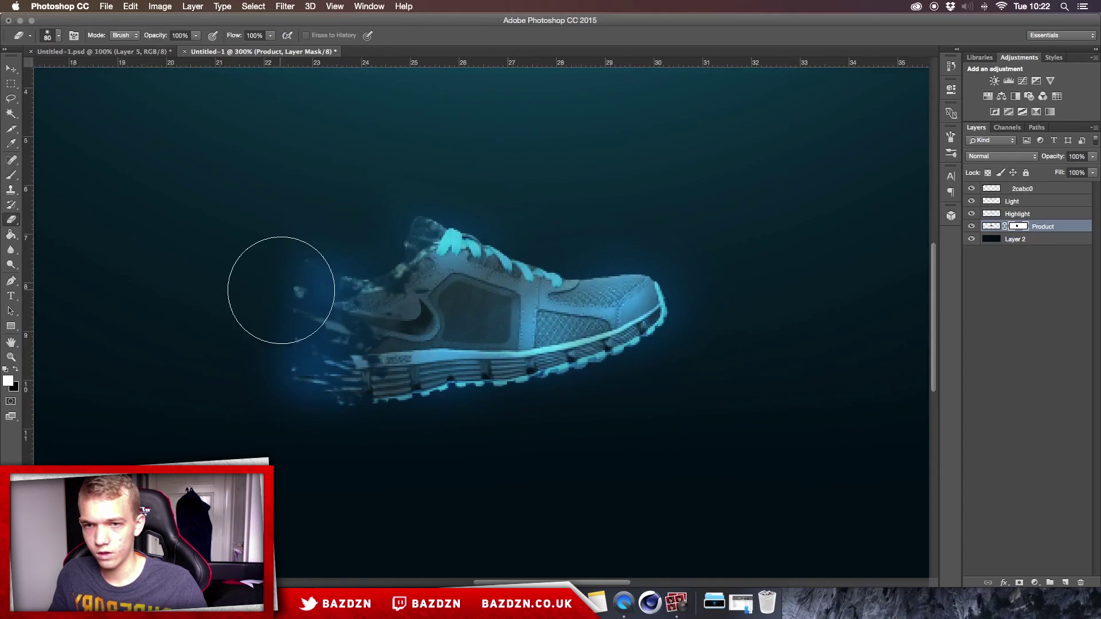
key("bracketleft")
key("bracketleft")
key("bracketleft")
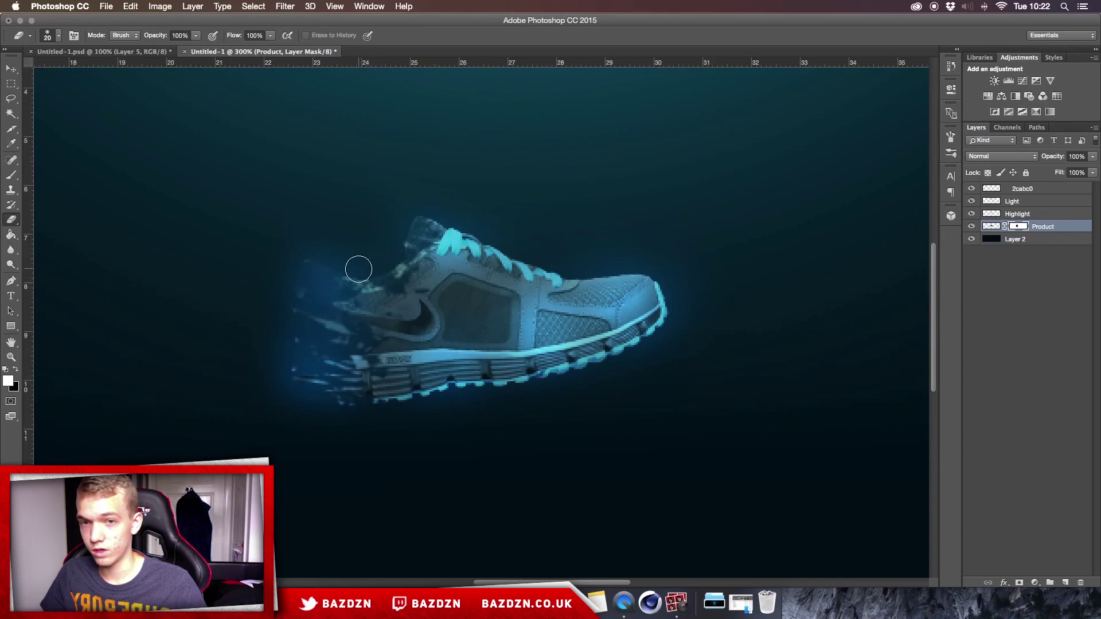
right_click(425, 290)
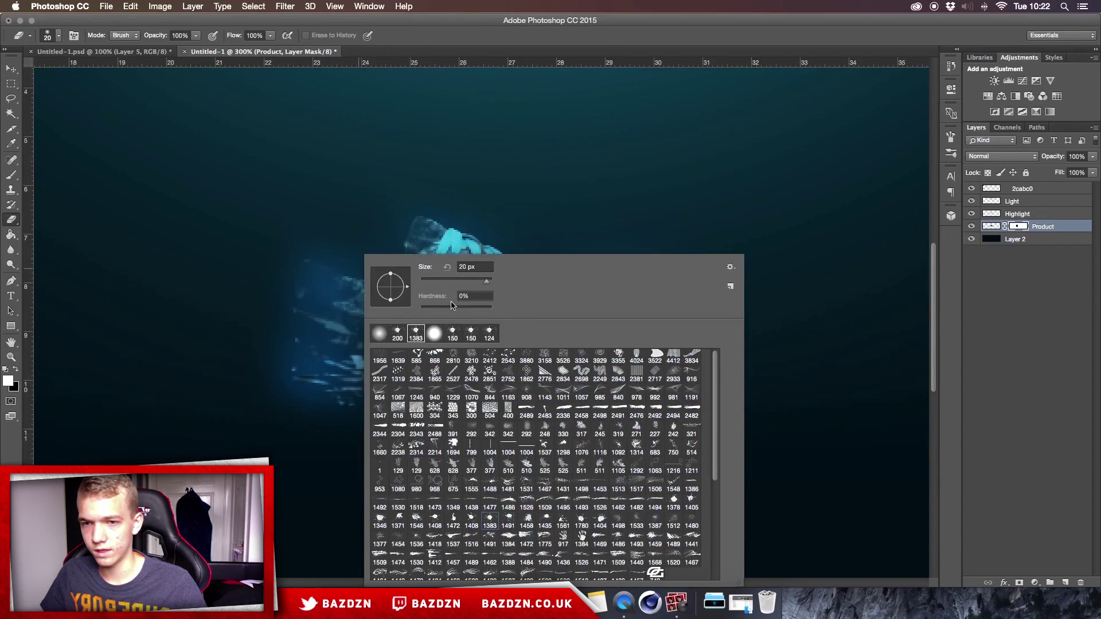
left_click(261, 365)
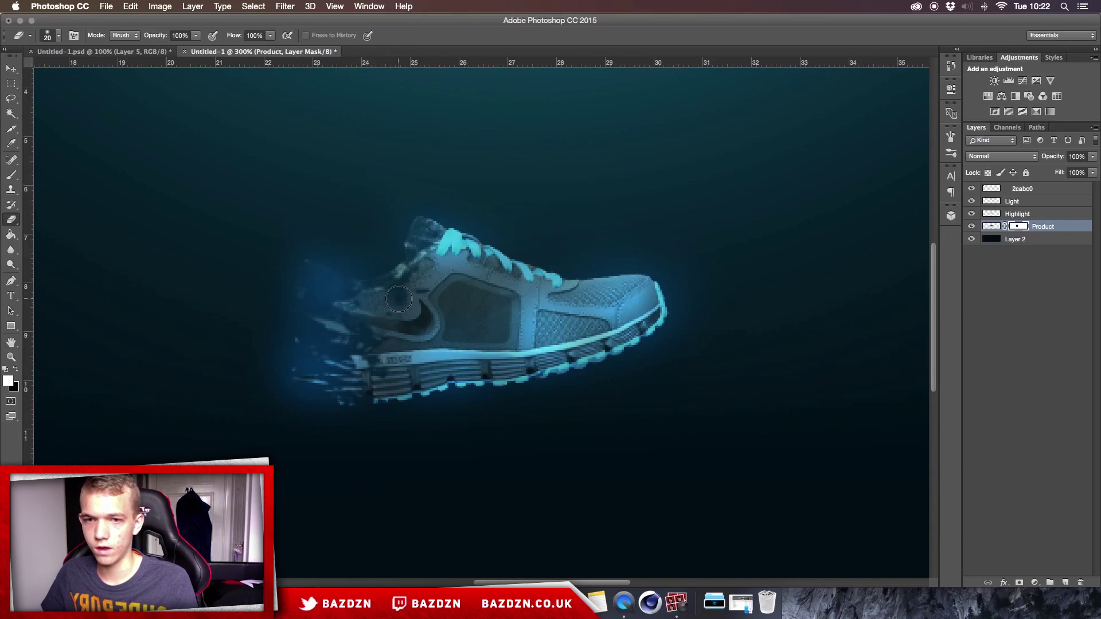
key("super+minus")
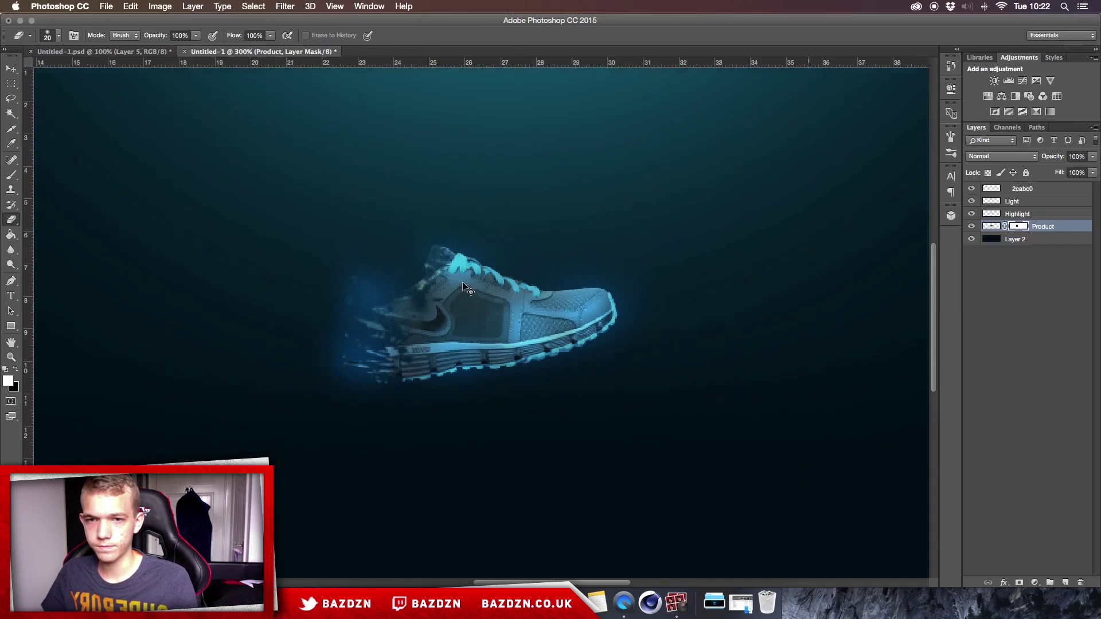